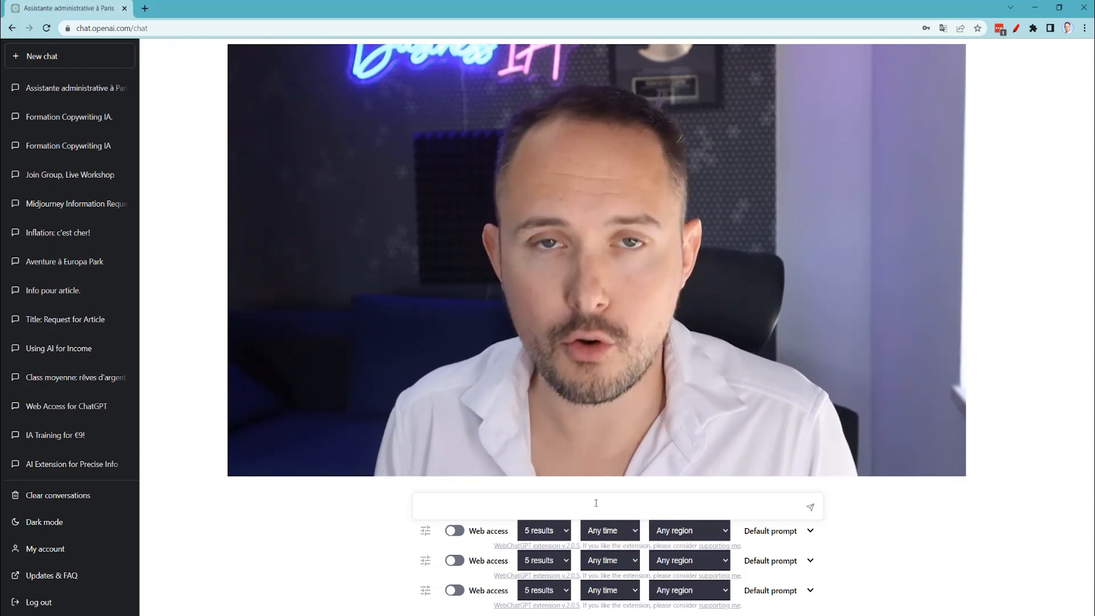
Begin the prompt with "Ecris une offre d'emploie pour la société SUPER IA à Paris. Nous cherchons une assistante de direction.".
{"action": "left_click", "coordinate": [596, 503]}
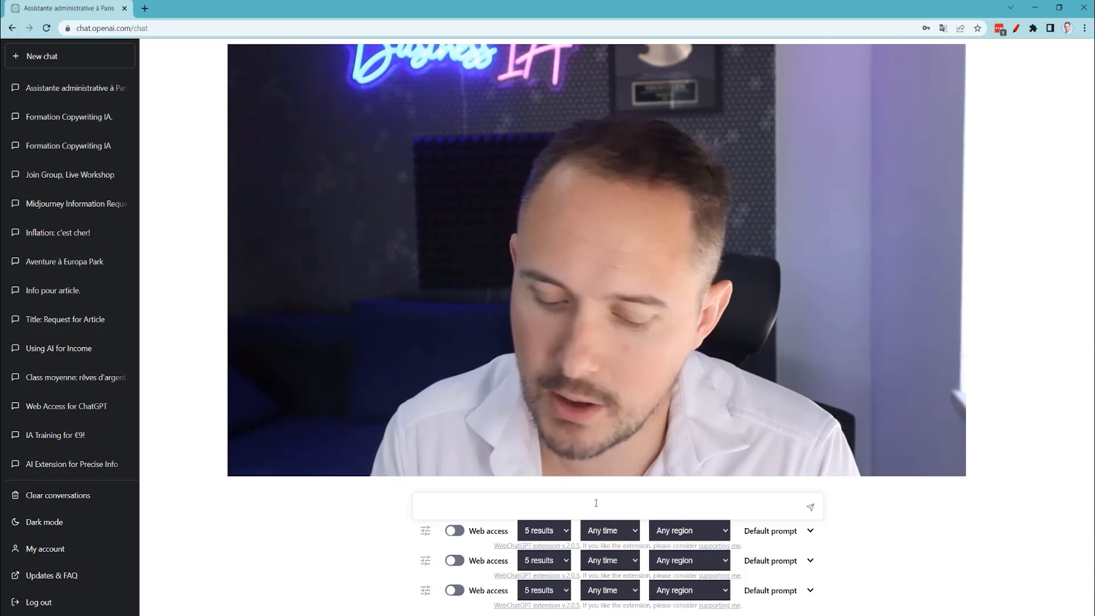
{"action": "type", "text": "Ecris"}
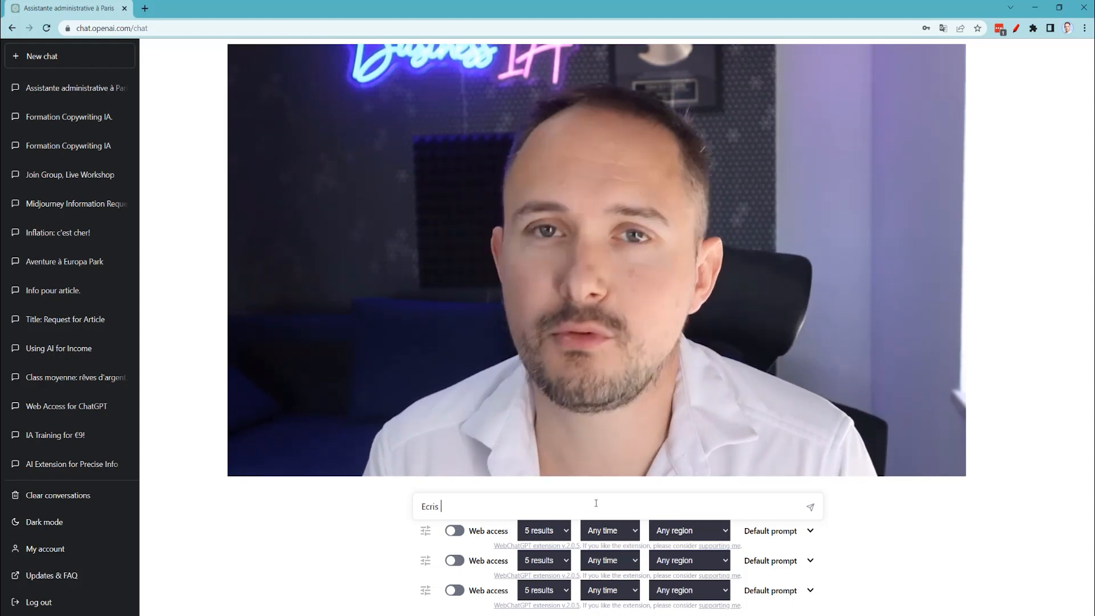
{"action": "type", "text": " une offre d'emploie pou"}
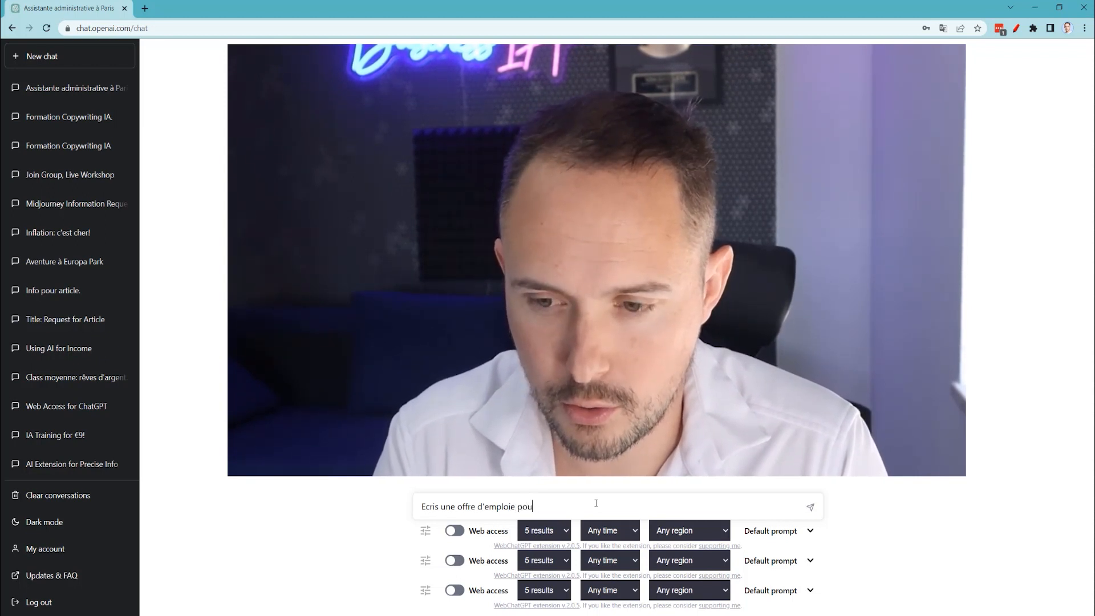
{"action": "type", "text": "r la socié"}
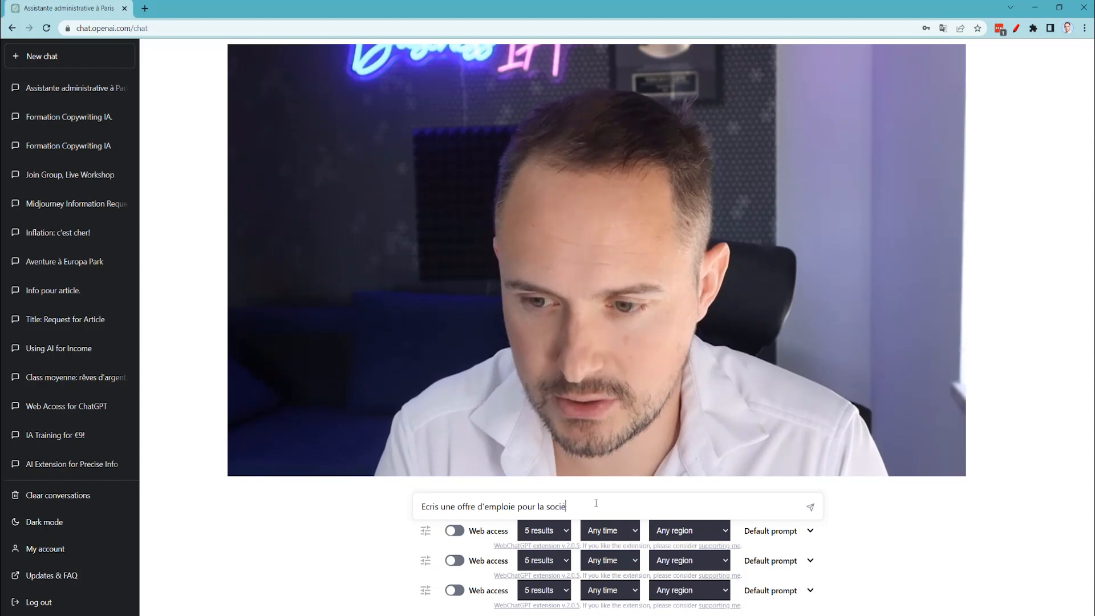
{"action": "type", "text": "té SUper IA"}
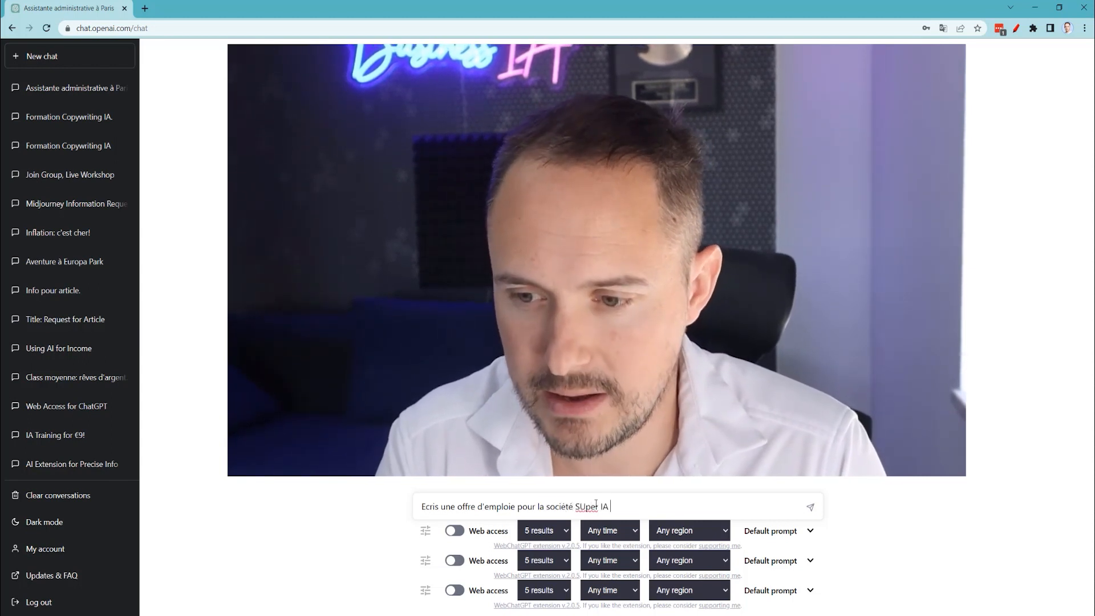
{"action": "key", "text": "BackSpace"}
{"action": "key", "text": "BackSpace"}
{"action": "key", "text": "BackSpace"}
{"action": "key", "text": "BackSpace"}
{"action": "key", "text": "BackSpace"}
{"action": "key", "text": "BackSpace"}
{"action": "key", "text": "BackSpace"}
{"action": "type", "text": "UP"}
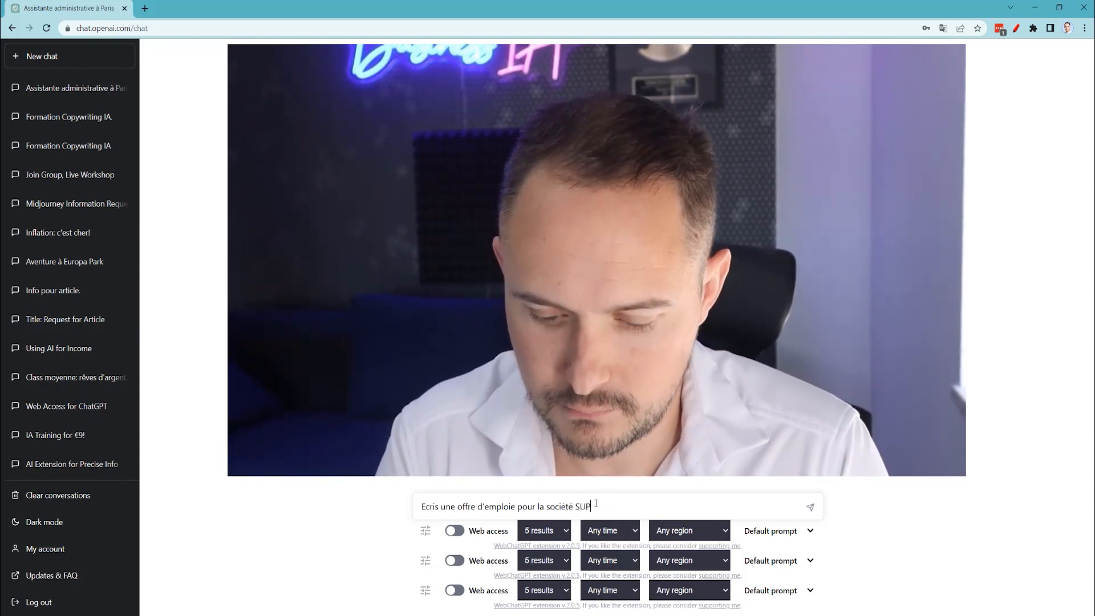
{"action": "type", "text": "ER IA à"}
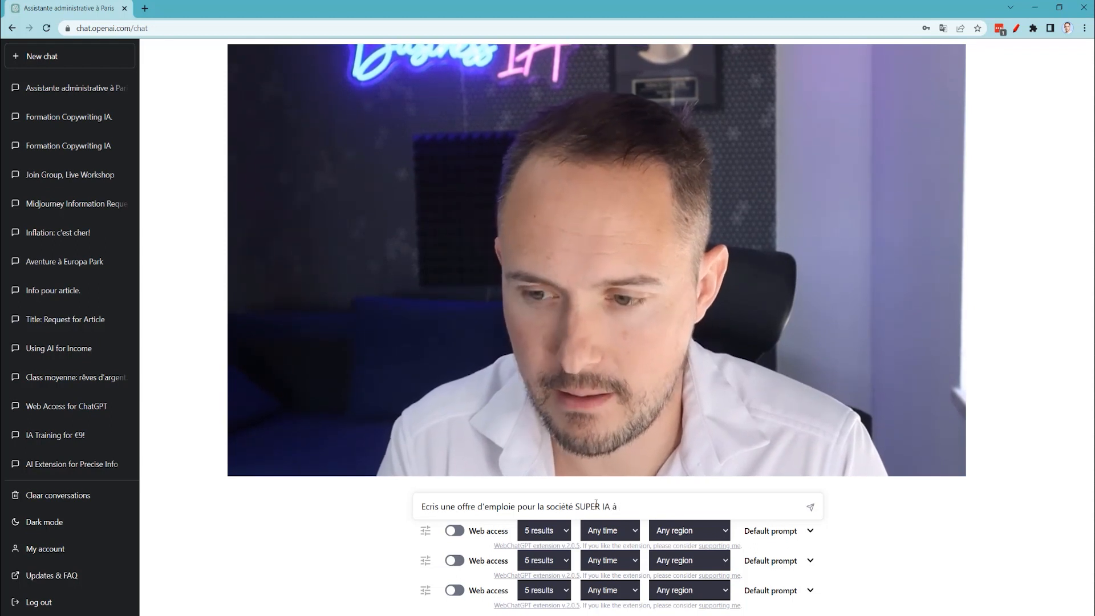
{"action": "type", "text": " Paris. Nous cherchons une as"}
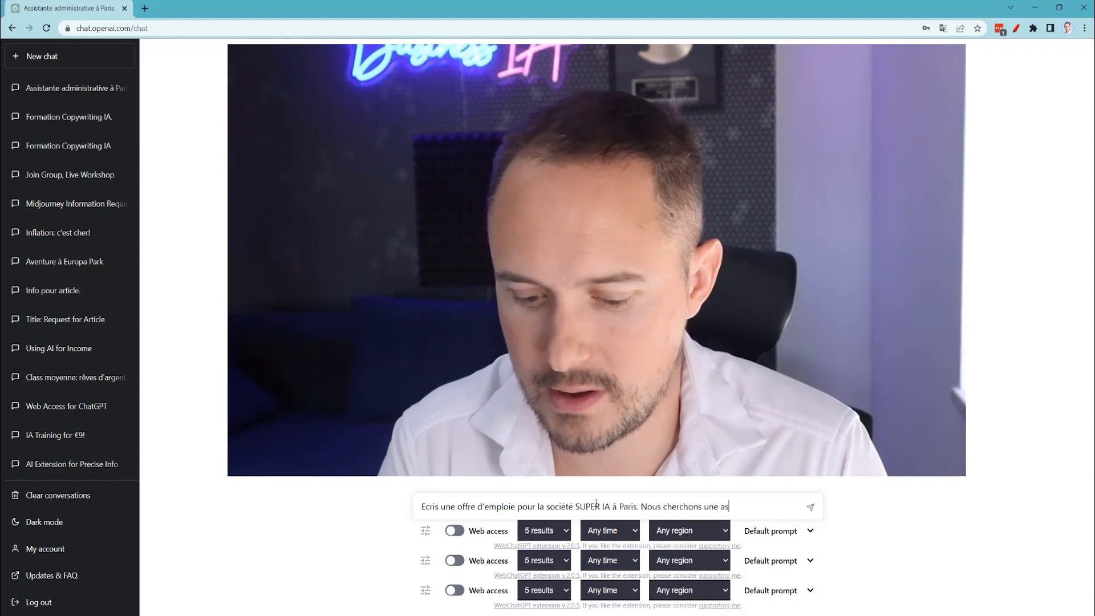
{"action": "type", "text": "sistante de direc"}
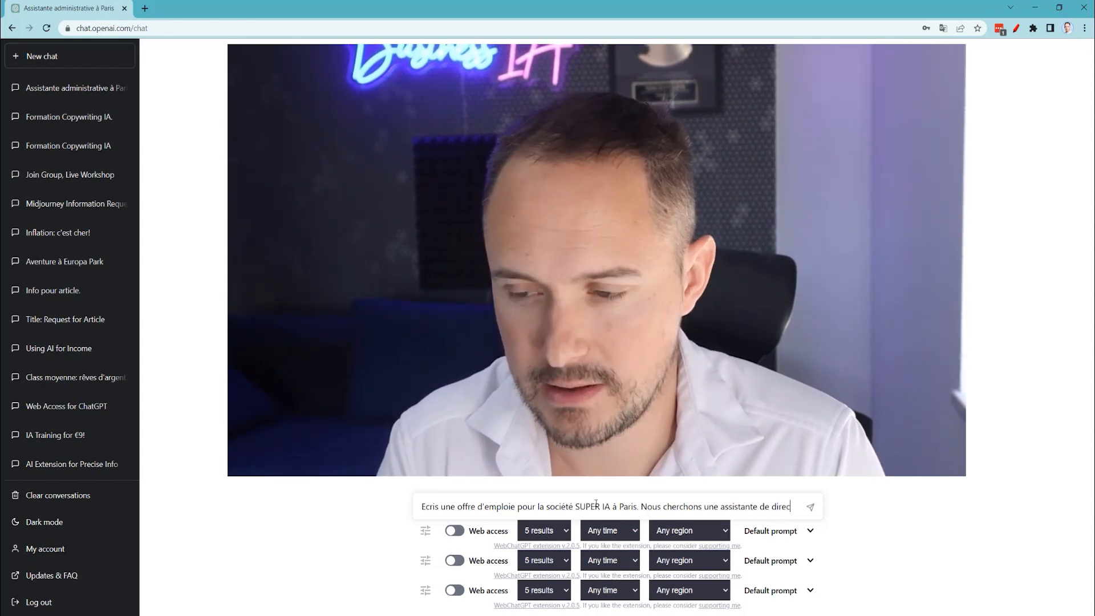
{"action": "type", "text": "tion."}
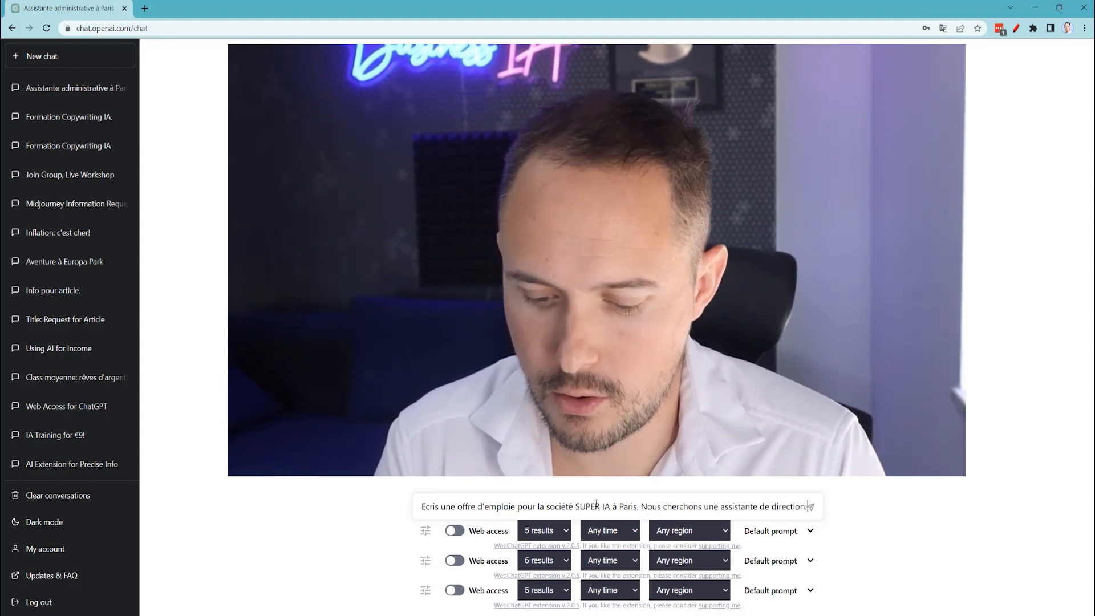
Add the pay details to the prompt: "le salaire est de 2000€ par mois avec voiture de fonction".
{"action": "type", "text": " le salaire est de 2"}
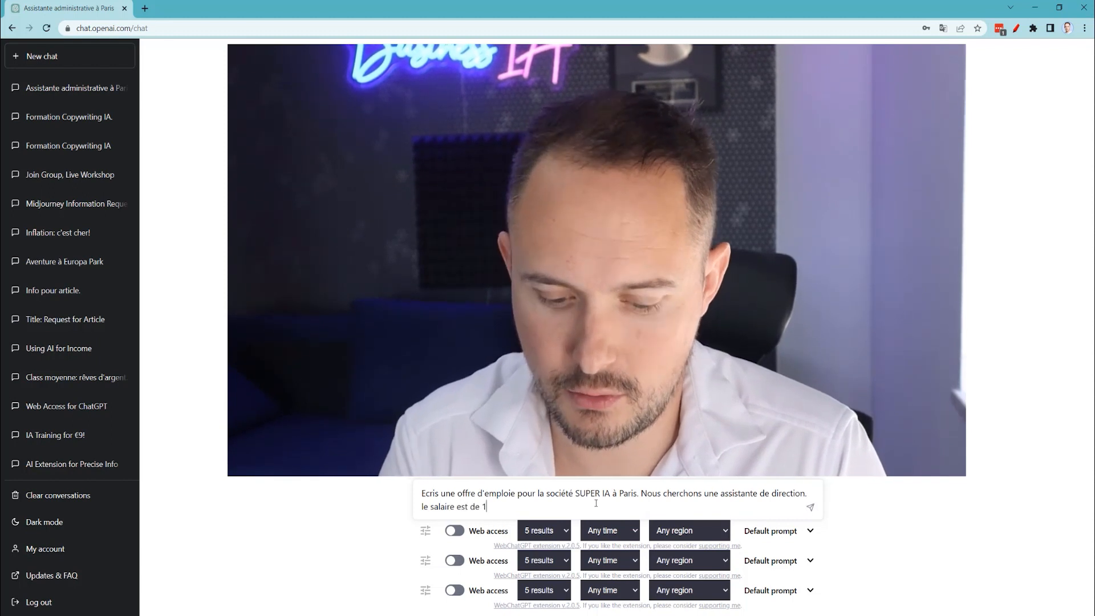
{"action": "type", "text": "0'0"}
{"action": "key", "text": "BackSpace"}
{"action": "key", "text": "BackSpace"}
{"action": "type", "text": "00€ par mois"}
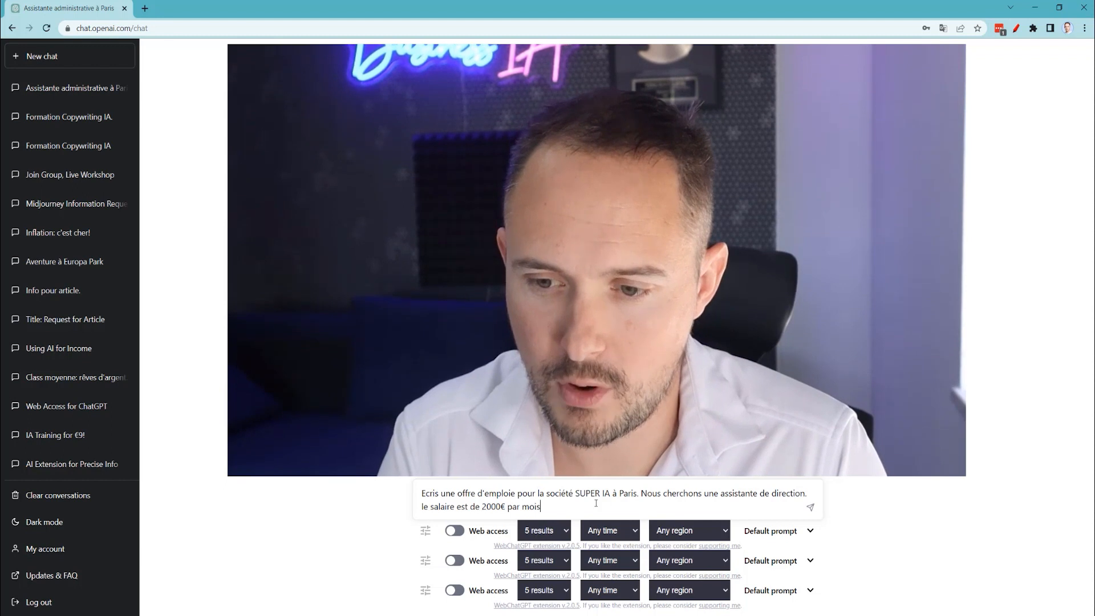
{"action": "type", "text": " avec voiture de fonction"}
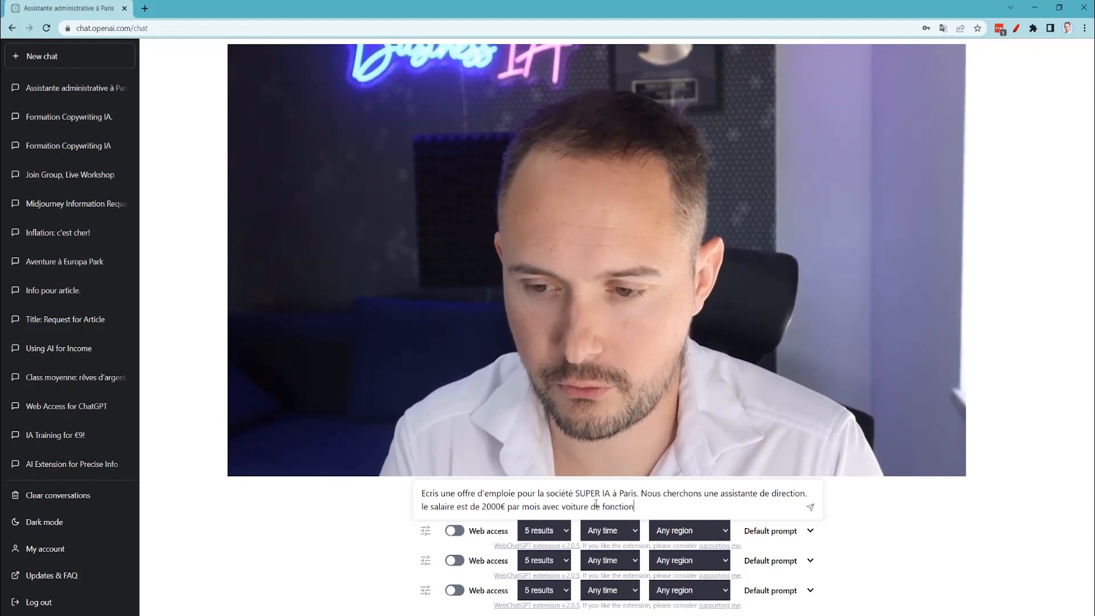
Continue the prompt with ", préciser que la personne doit être dispo le week-end de temps en temps".
{"action": "type", "text": ", pr"}
{"action": "type", "text": "éciser que la personne doit être d"}
{"action": "type", "text": "ispo le week-"}
{"action": "type", "text": "end de temps en temps"}
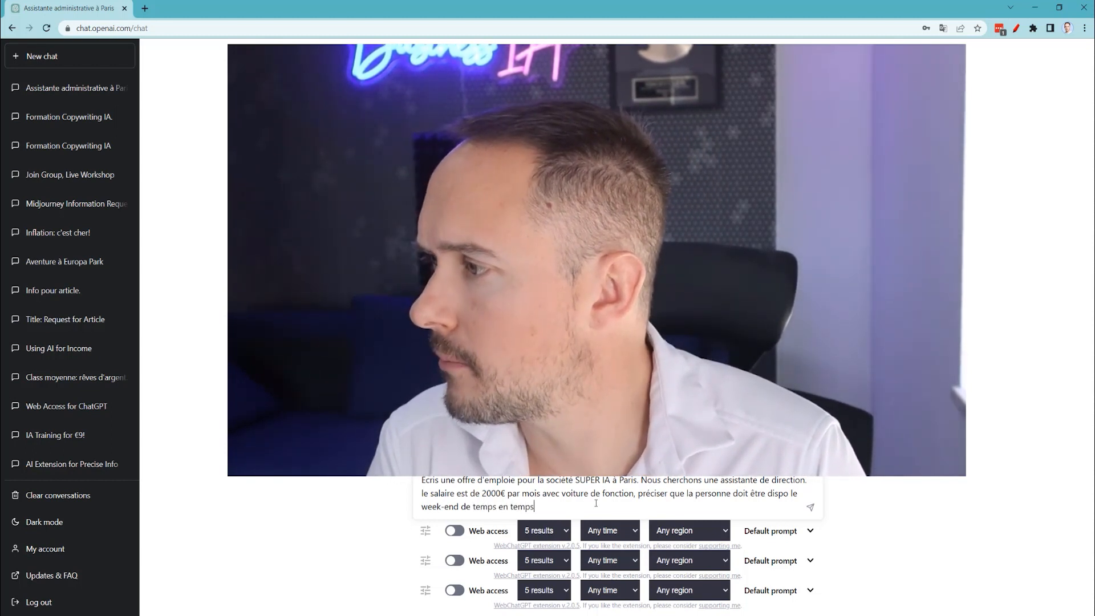
Extend the prompt with ", inclure une liste de compétence obligatoire pour avoir une assitante de top qualité".
{"action": "type", "text": ", inclure"}
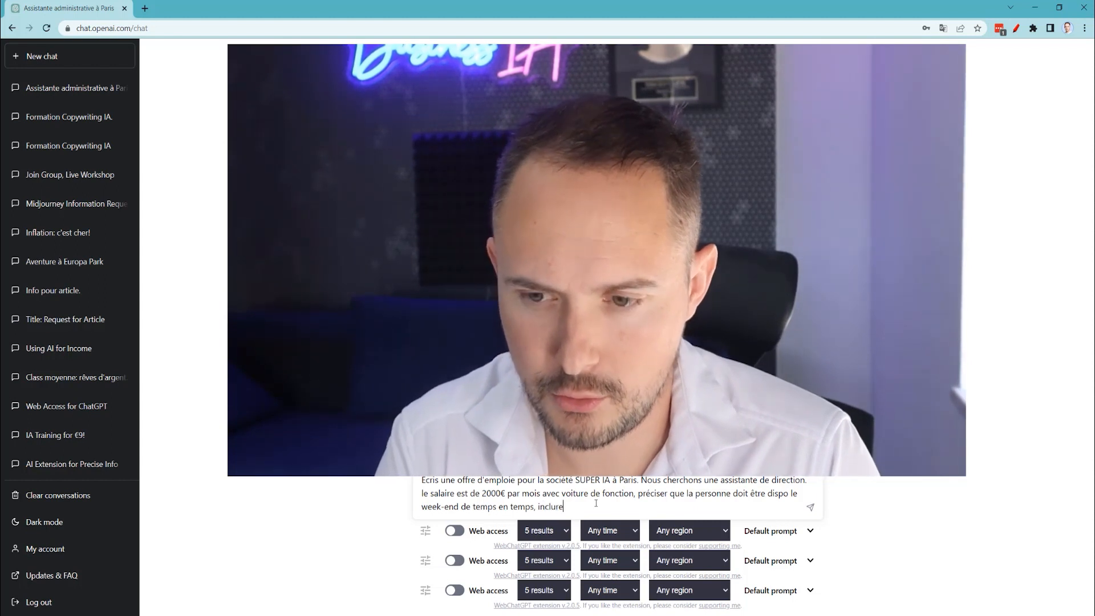
{"action": "type", "text": " une liste de compéte"}
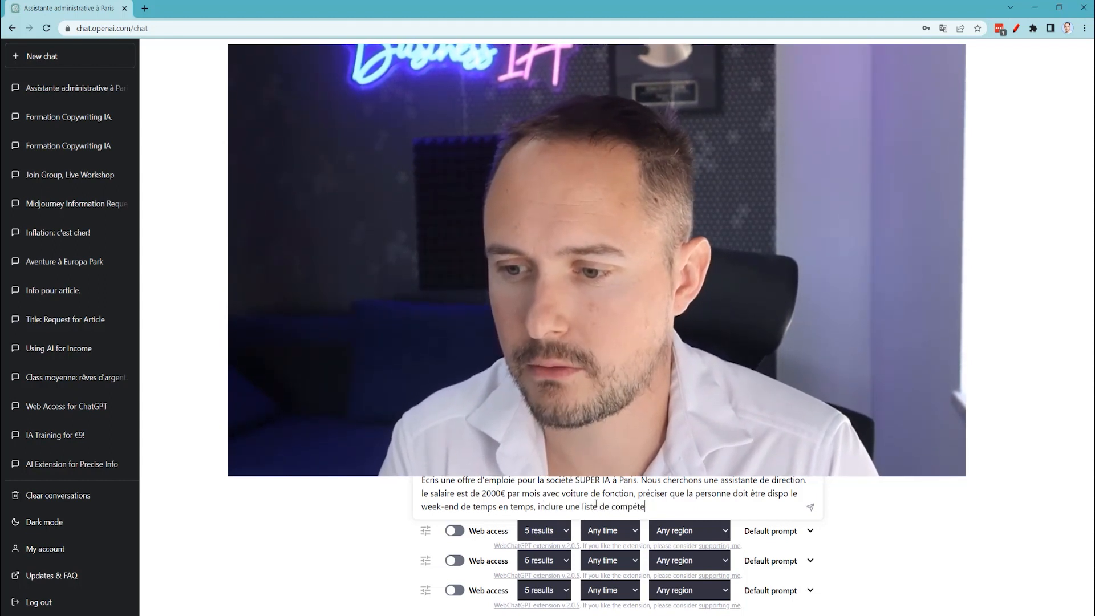
{"action": "type", "text": "nce obligatoire pour avoir une ass"}
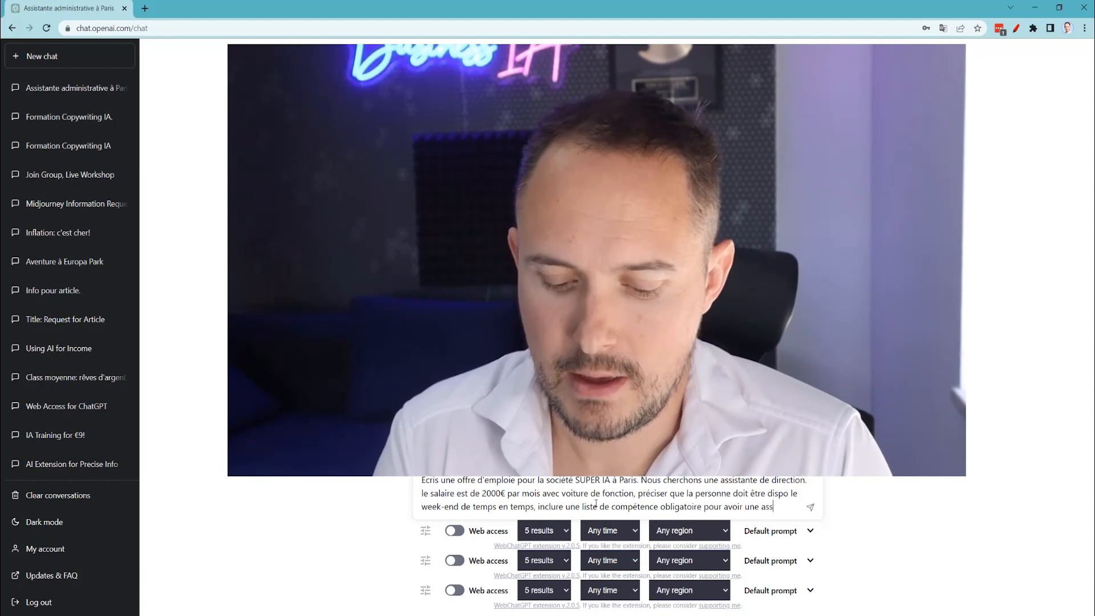
{"action": "type", "text": "itante de top qualité"}
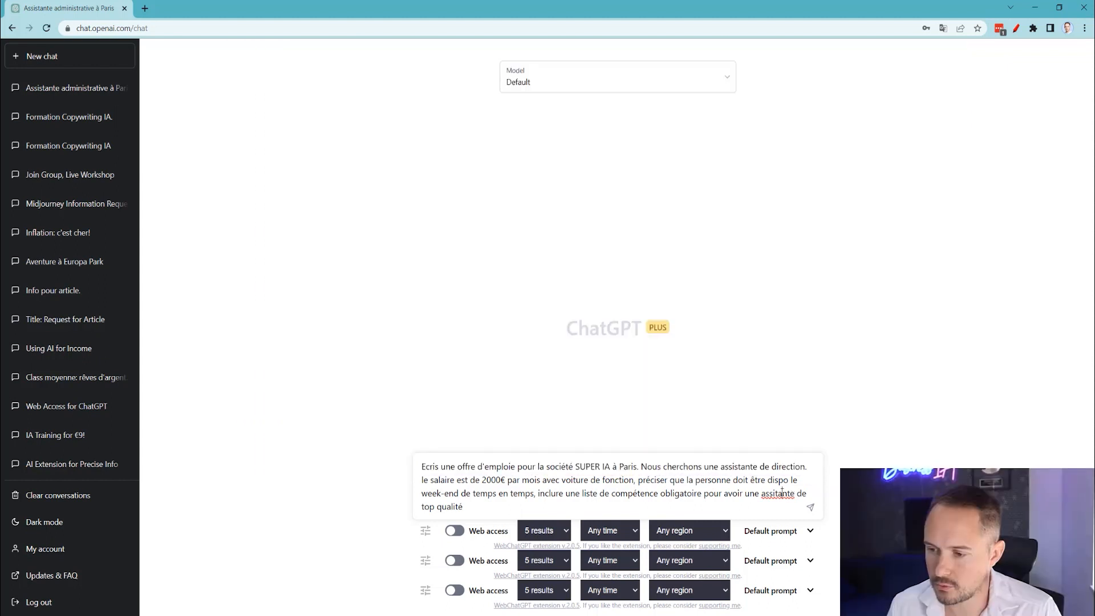
Correct the misspelled "assitante" to the suggested "assistante" and send the prompt.
{"action": "right_click", "coordinate": [781, 494]}
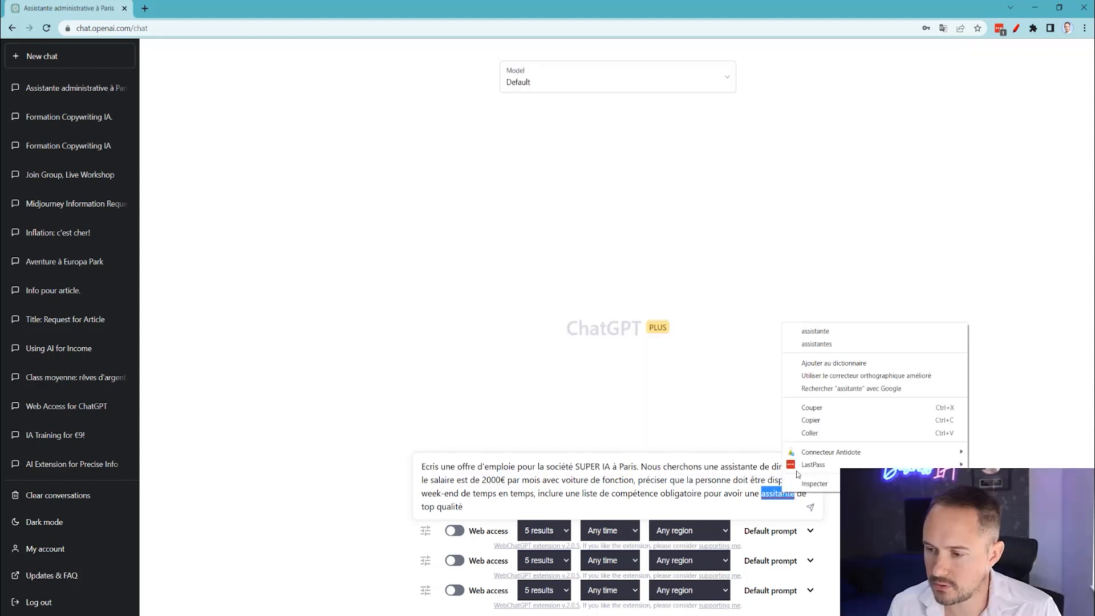
{"action": "left_click", "coordinate": [815, 331]}
{"action": "key", "text": "Return"}
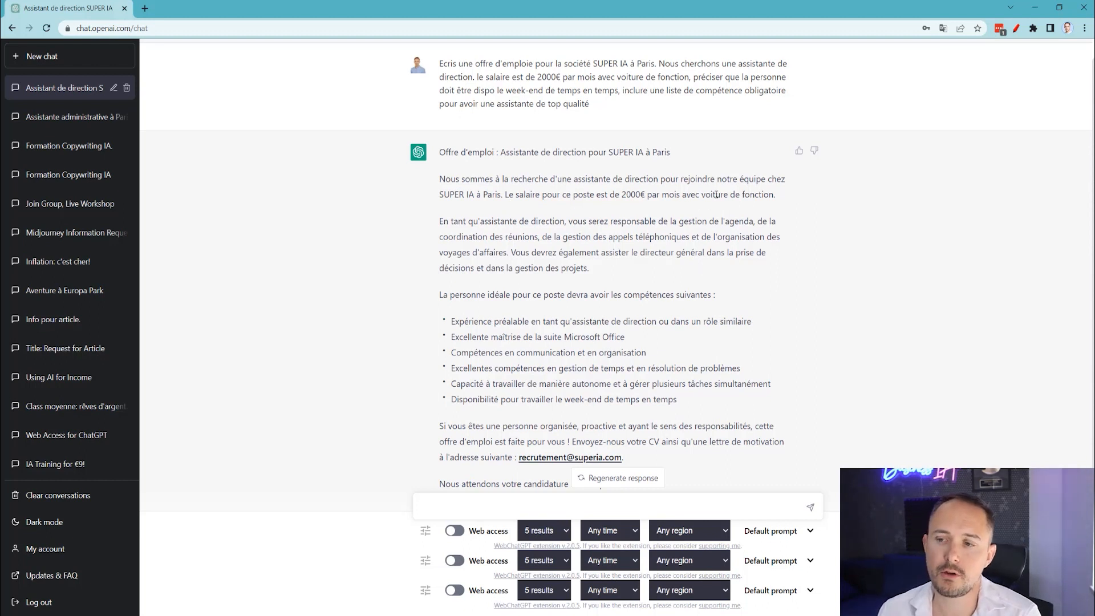
Start a follow-up message with "Merci de ne pas donner directement le salaire, et d'être plus convainquant dans l'annonce".
{"action": "type", "text": "Merci de ne "}
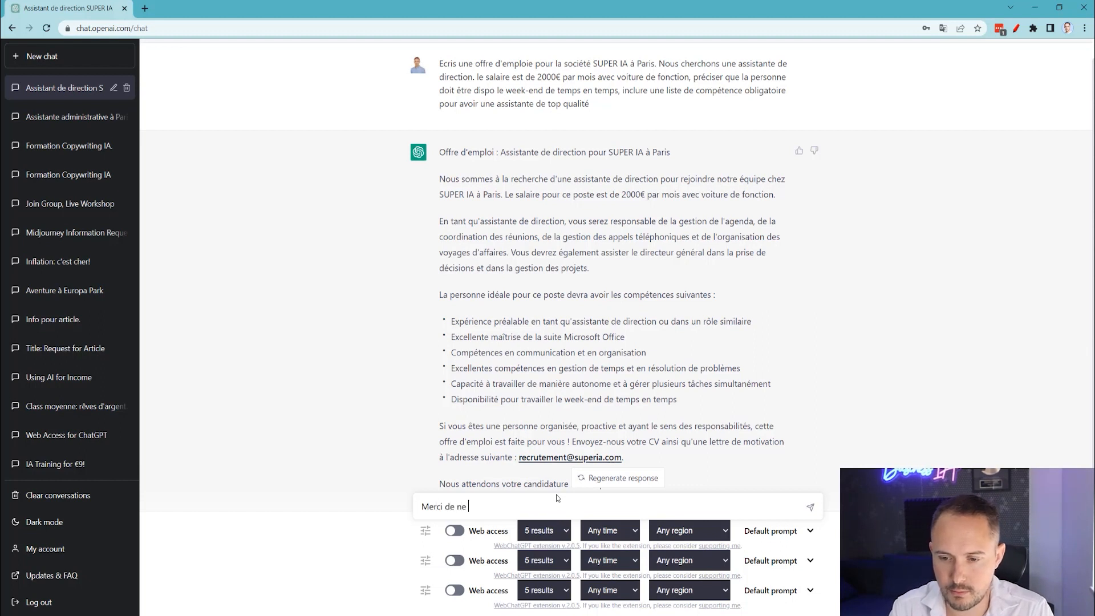
{"action": "type", "text": "pas donner d"}
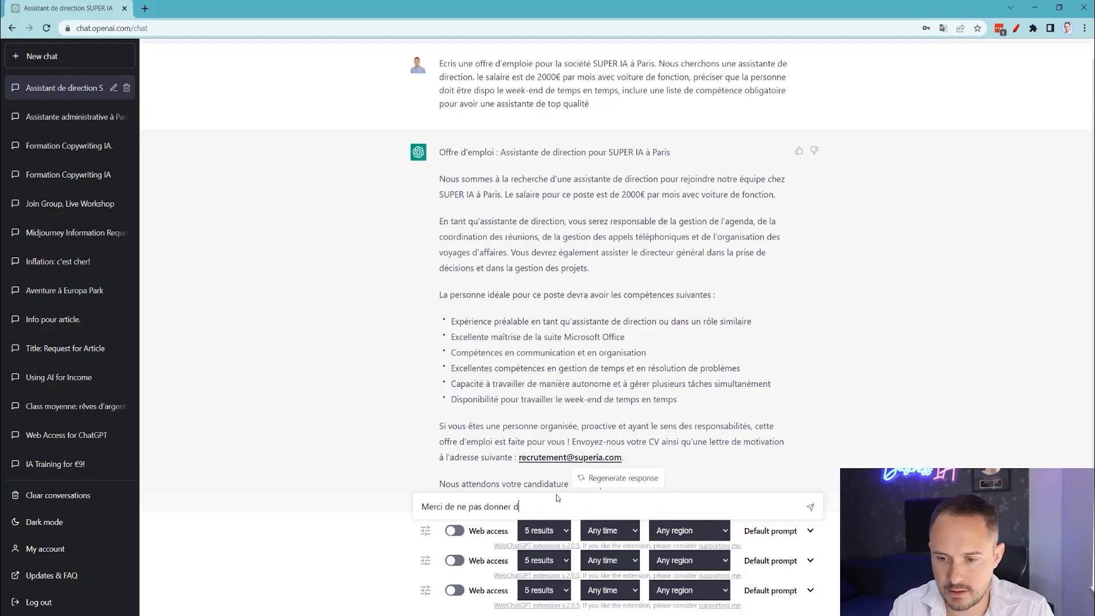
{"action": "type", "text": "irectement le salaire, et d'"}
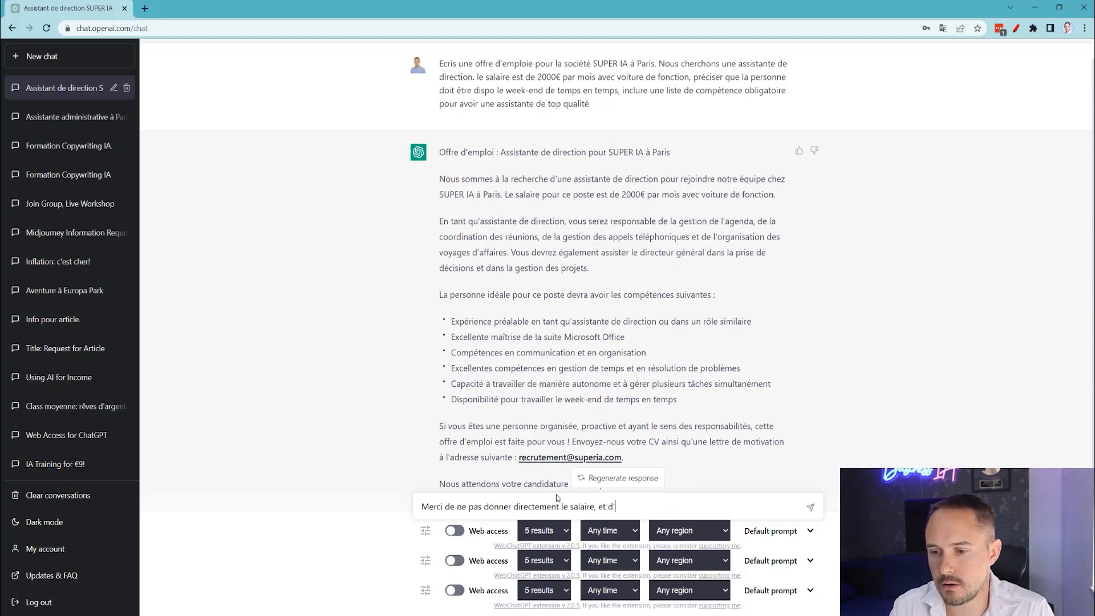
{"action": "type", "text": "être plus con"}
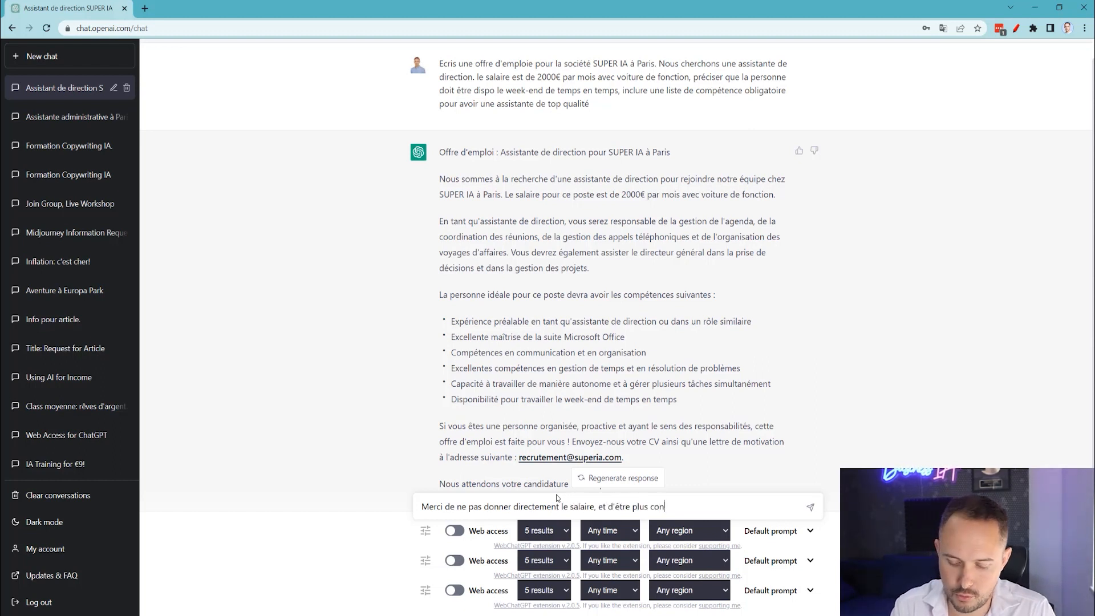
{"action": "type", "text": "vainquant da"}
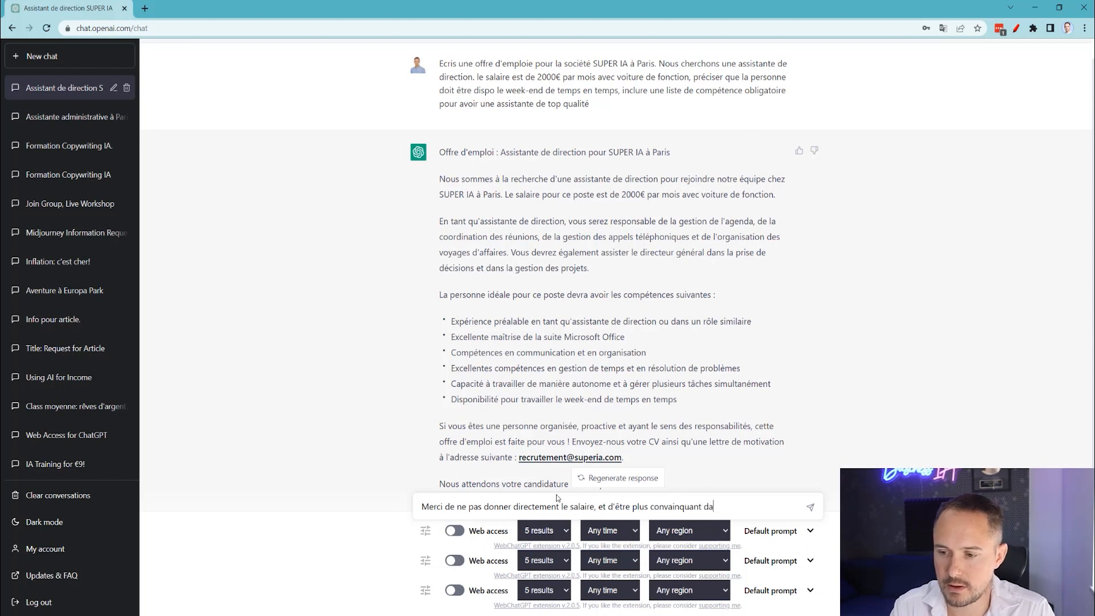
{"action": "type", "text": "ns l'annonce "}
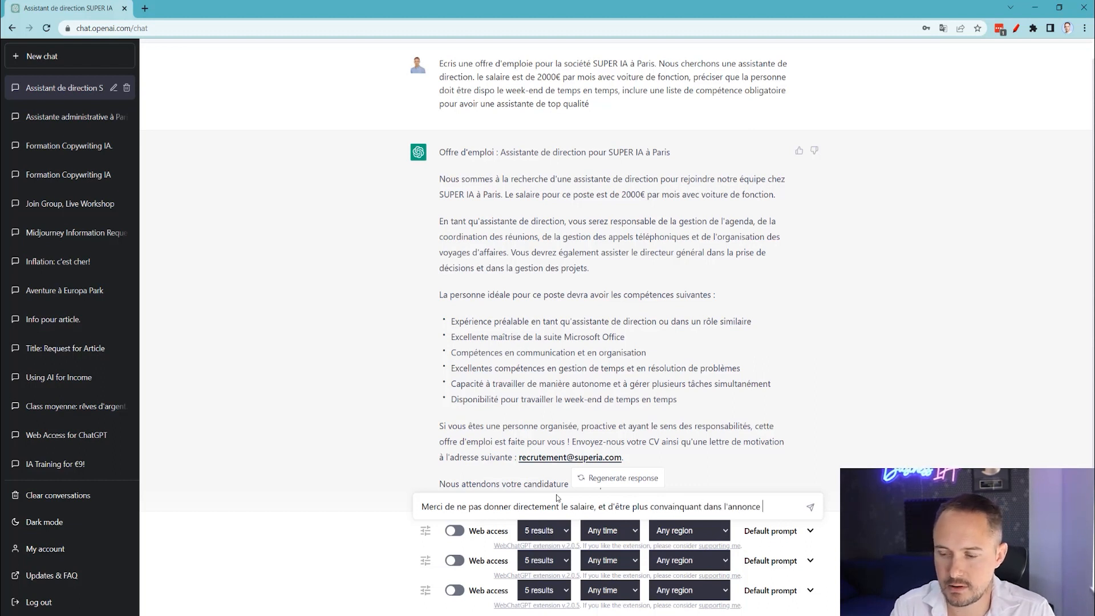
Complete the follow-up message with "en donnant envie à la personne de postuler" and send it.
{"action": "type", "text": "et"}
{"action": "type", "text": " donn"}
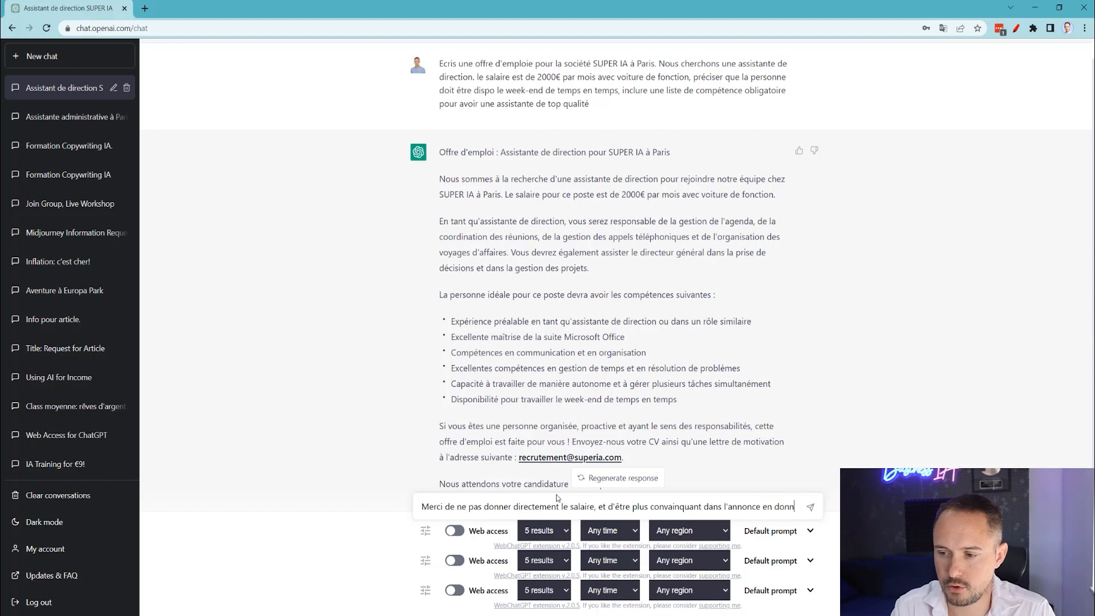
{"action": "type", "text": "ant envie à la pe"}
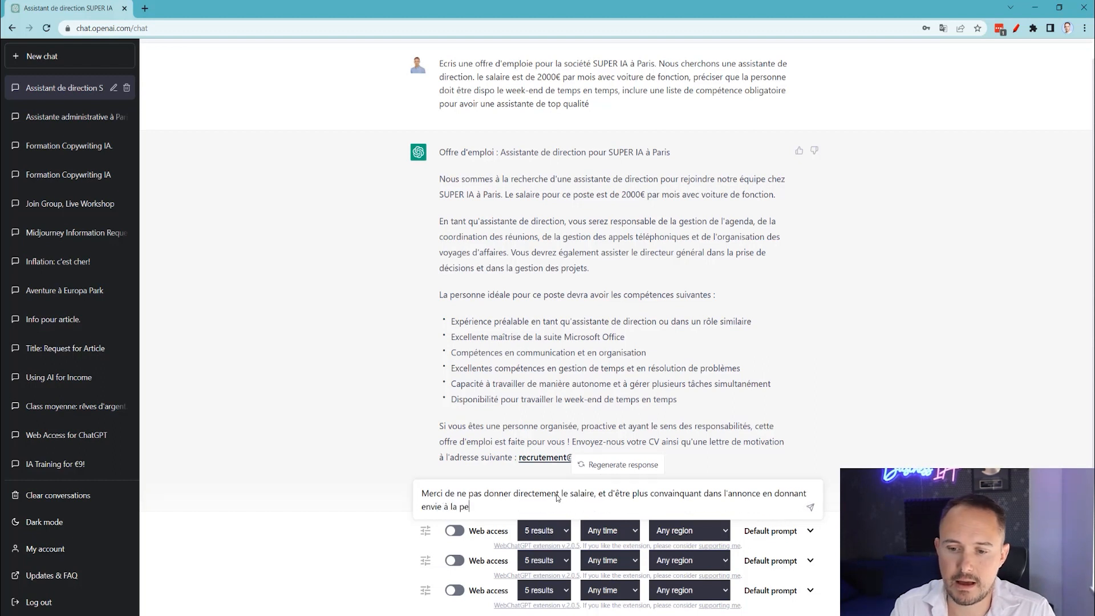
{"action": "type", "text": "rsonne de posul"}
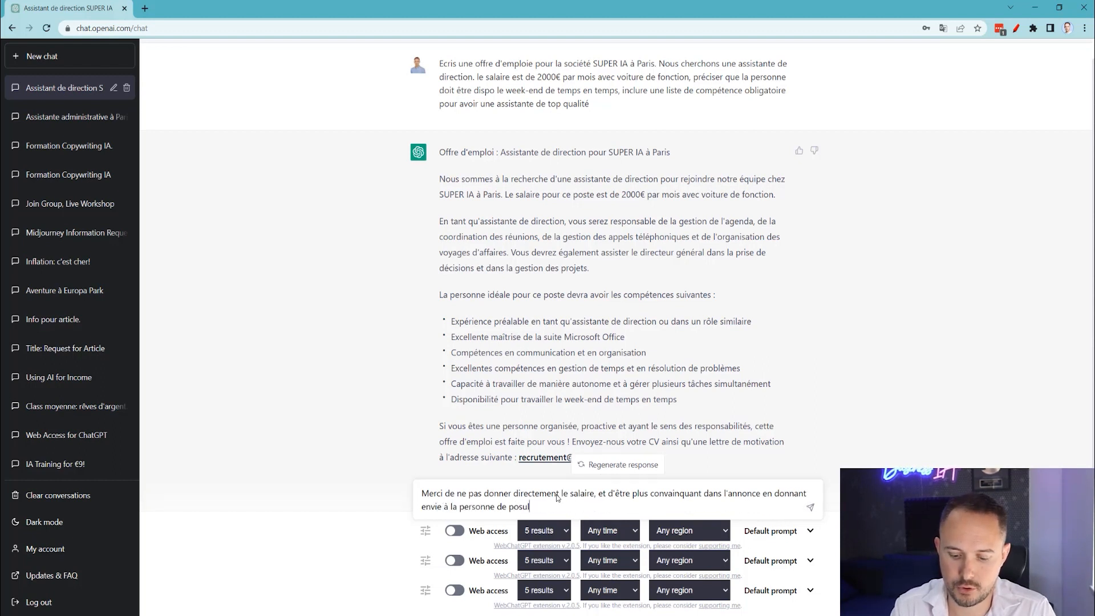
{"action": "key", "text": "BackSpace"}
{"action": "key", "text": "BackSpace"}
{"action": "type", "text": "tulé"}
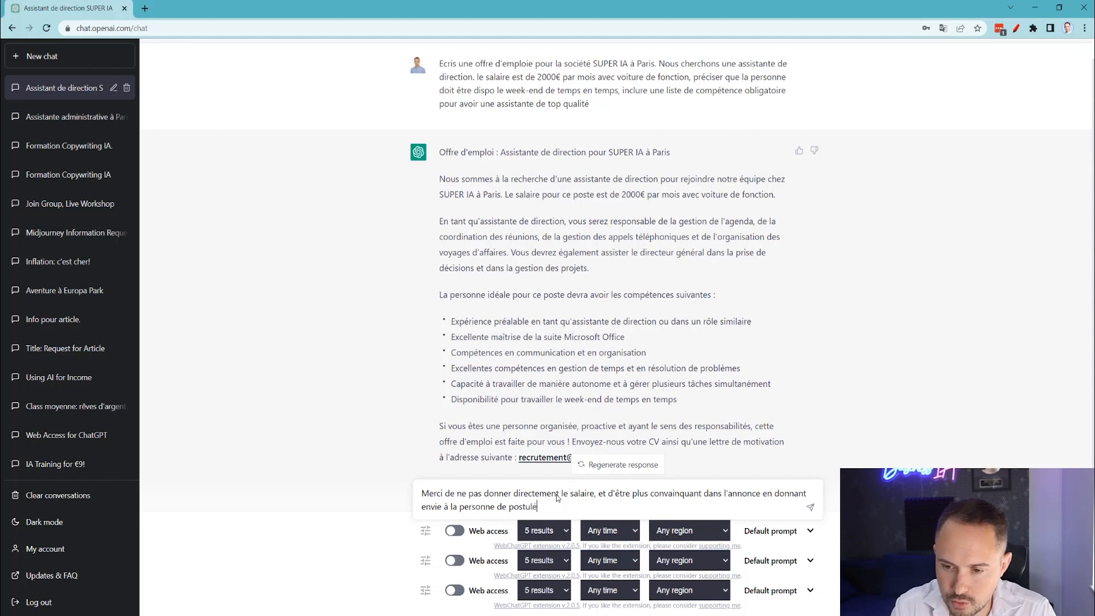
{"action": "key", "text": "BackSpace"}
{"action": "type", "text": "er"}
{"action": "key", "text": "Return"}
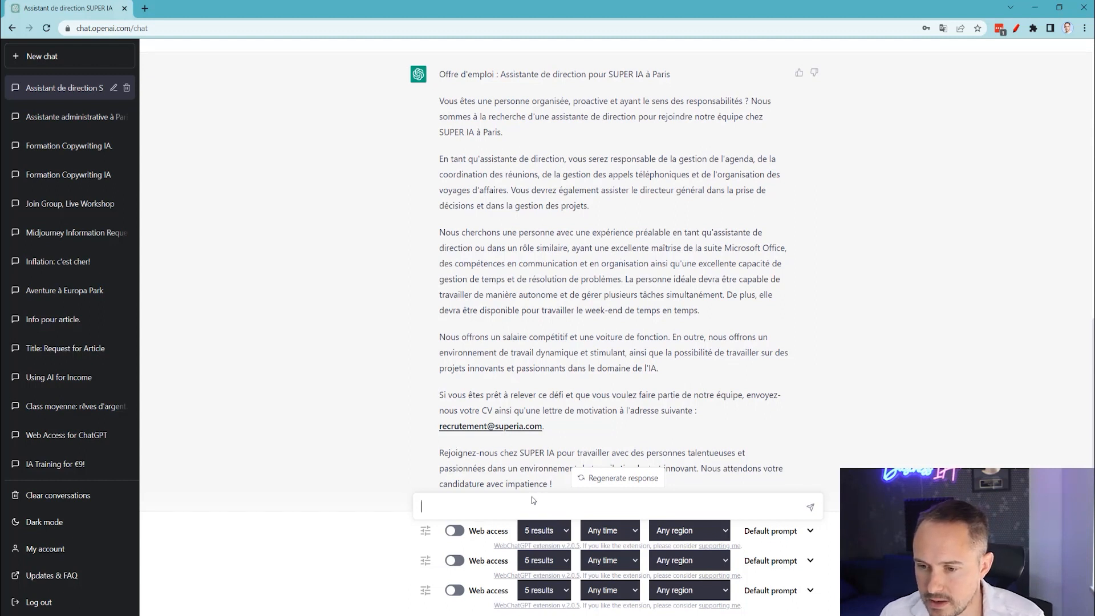
Send the follow-up message "Merci de reecrire la fin de l'annonce avec une touche d'humour".
{"action": "type", "text": "Merci de re"}
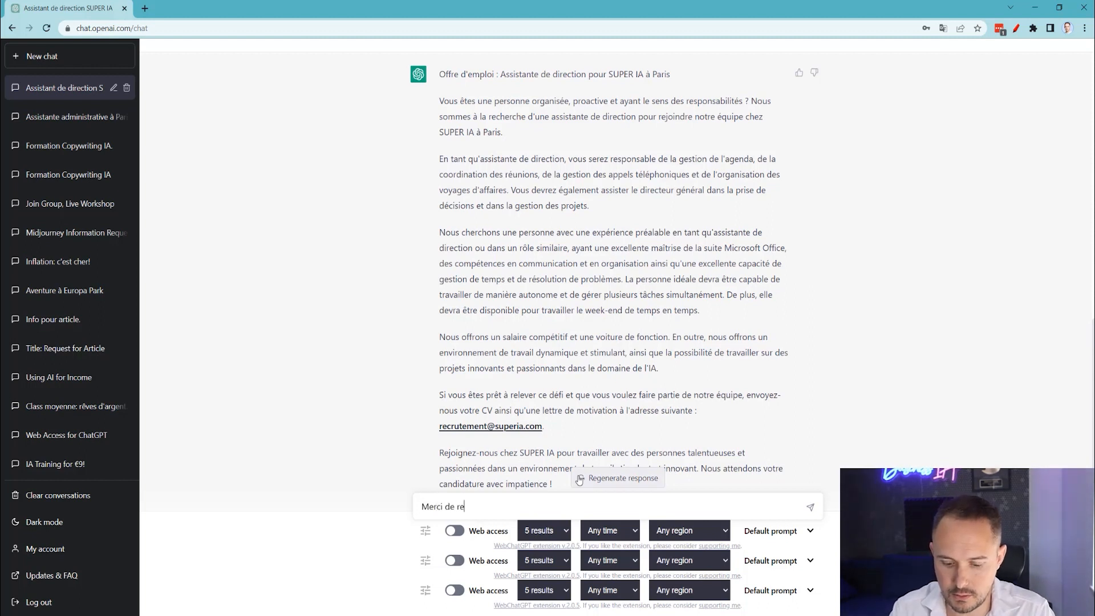
{"action": "type", "text": "ecrire la fin de"}
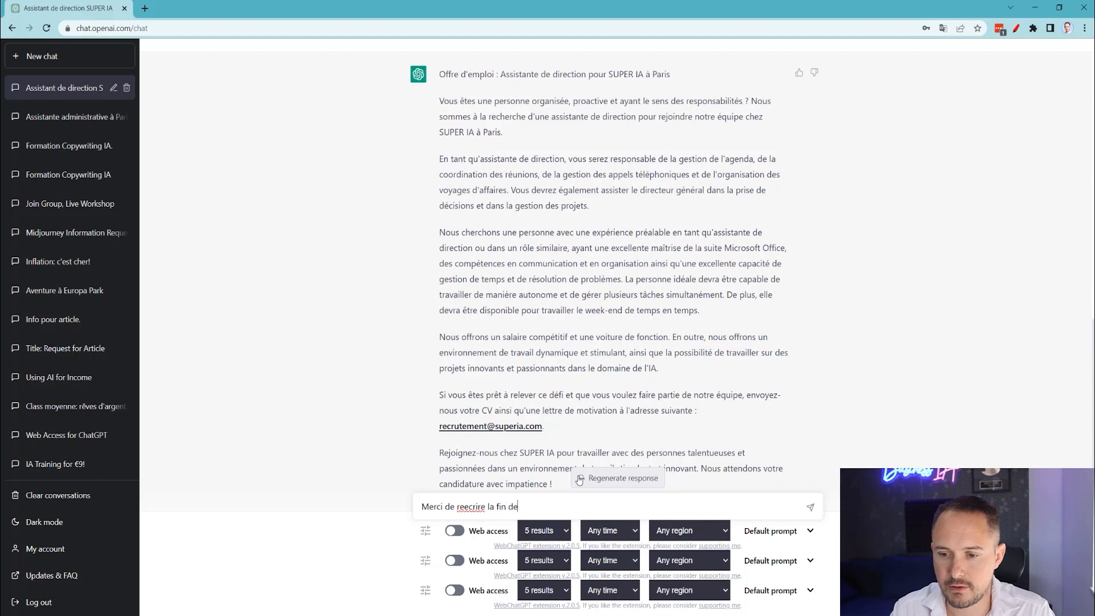
{"action": "type", "text": " l'annonce en"}
{"action": "key", "text": "BackSpace"}
{"action": "key", "text": "BackSpace"}
{"action": "type", "text": "vec une touche d0"}
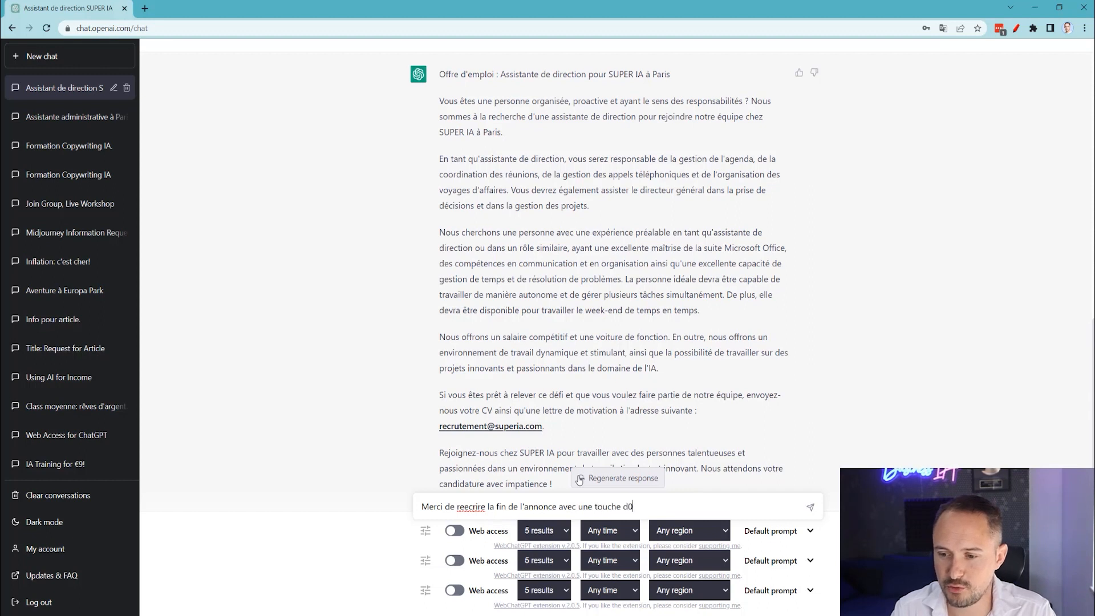
{"action": "key", "text": "BackSpace"}
{"action": "type", "text": "'humour"}
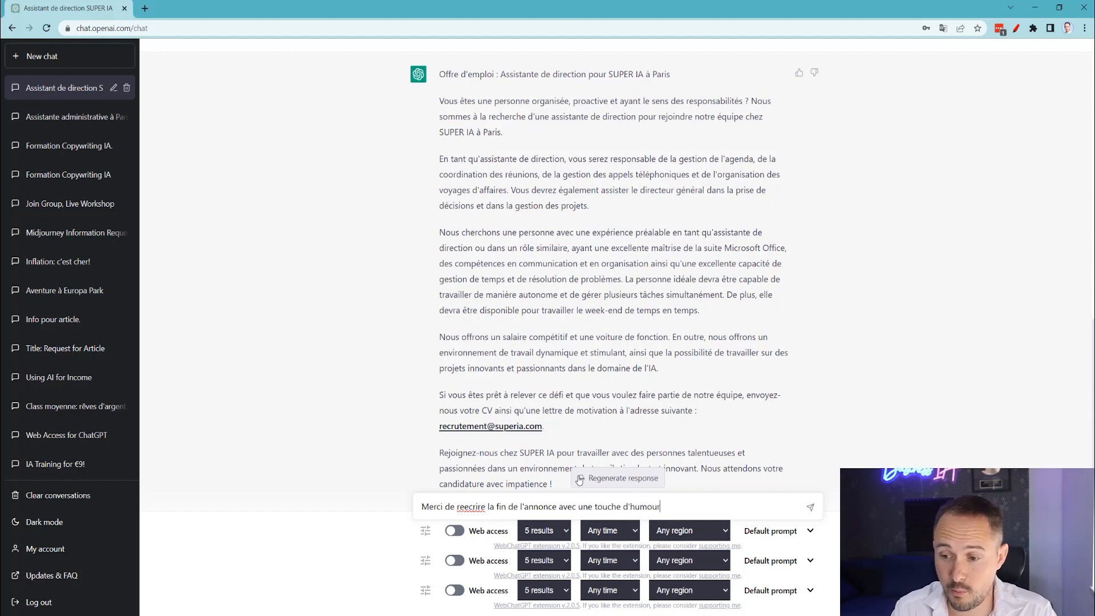
{"action": "key", "text": "Return"}
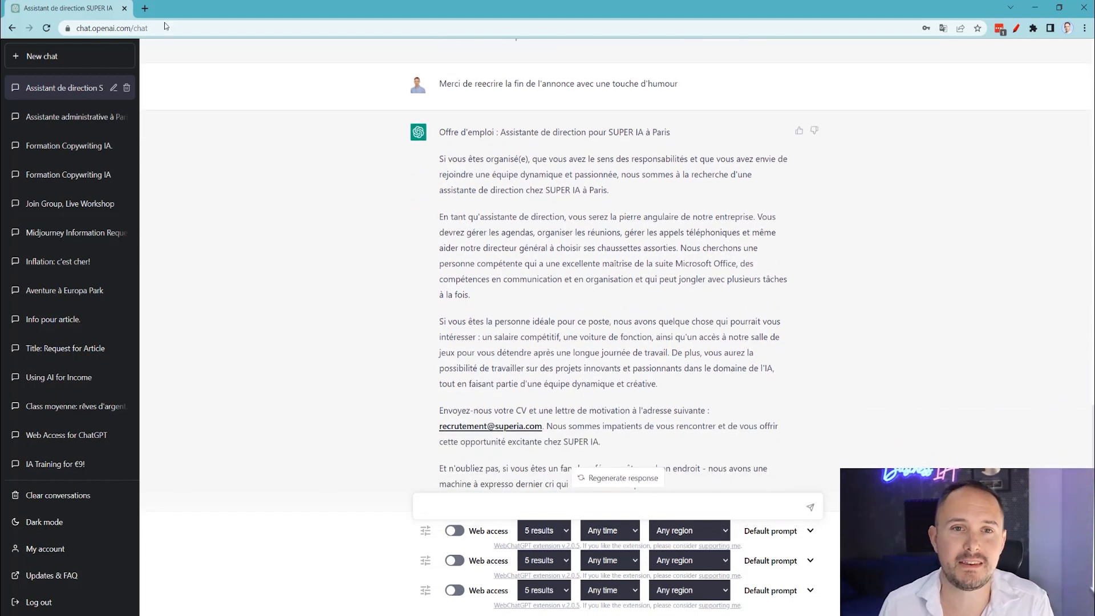
Search Google in a new tab for "annonce responsable du service client".
{"action": "left_click", "coordinate": [146, 9]}
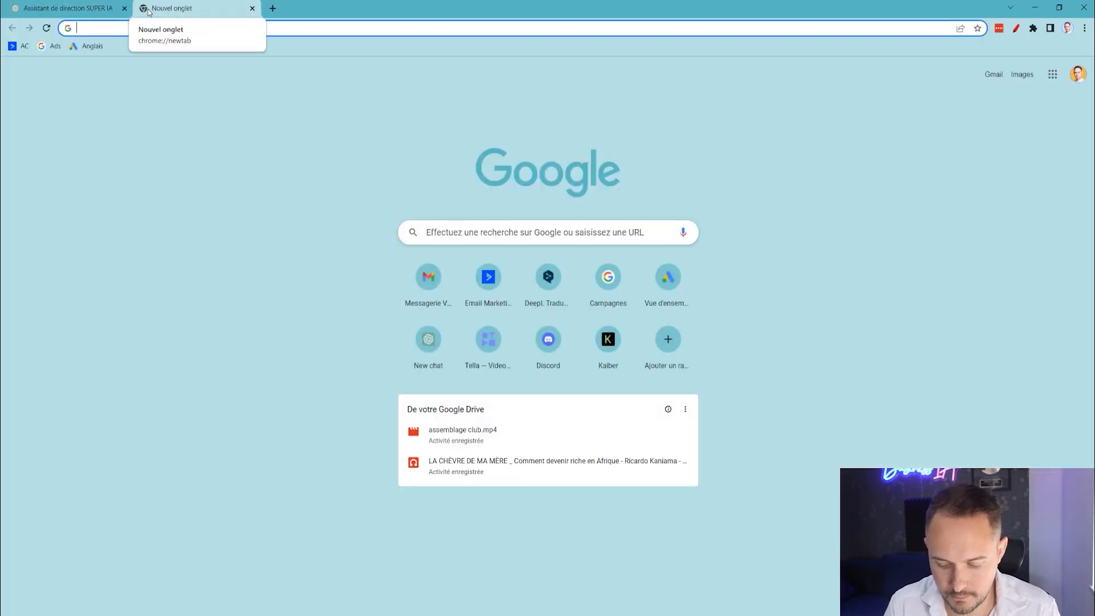
{"action": "type", "text": "annonce responsable du service clien"}
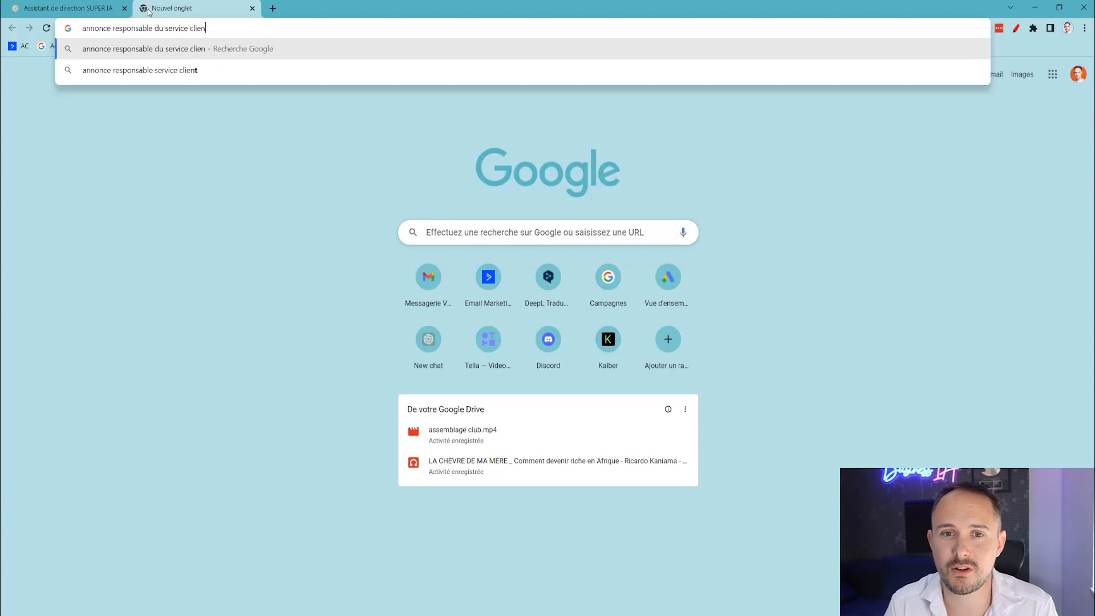
{"action": "type", "text": "t"}
{"action": "key", "text": "Return"}
Open the two Indeed results and the HelloWork, Apec, Michael Page and LinkedIn results in separate background tabs.
{"action": "left_click", "coordinate": [230, 161], "text": "ctrl"}
{"action": "left_click", "coordinate": [270, 227], "text": "ctrl"}
{"action": "left_click", "coordinate": [251, 297], "text": "ctrl"}
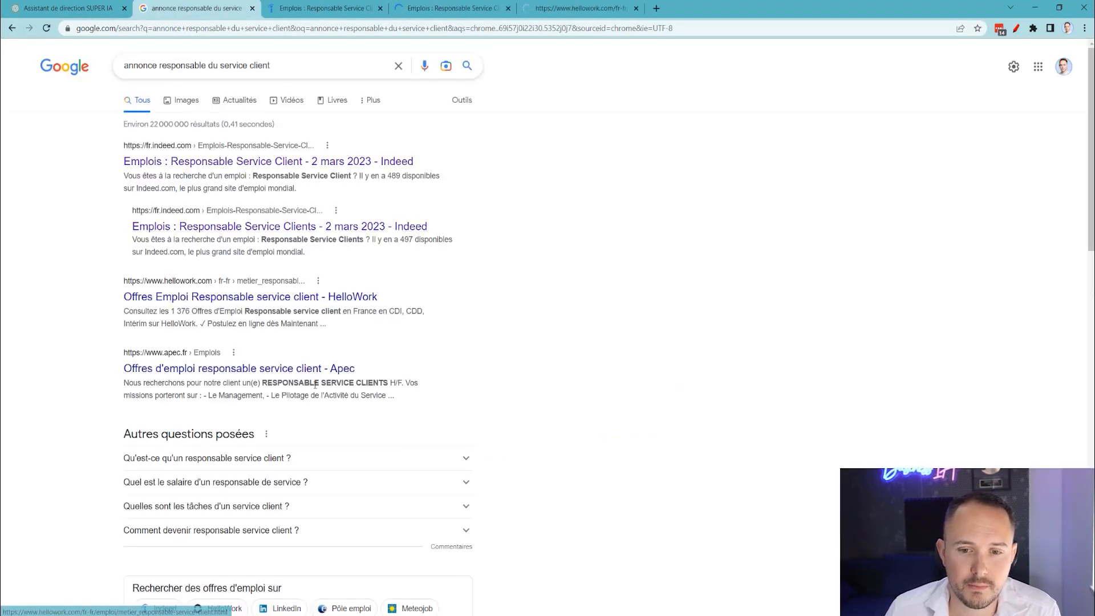
{"action": "left_click", "coordinate": [319, 369], "text": "ctrl"}
{"action": "scroll", "coordinate": [308, 362], "scroll_direction": "down", "scroll_amount": 5}
{"action": "scroll", "coordinate": [284, 352], "scroll_direction": "down", "scroll_amount": 5}
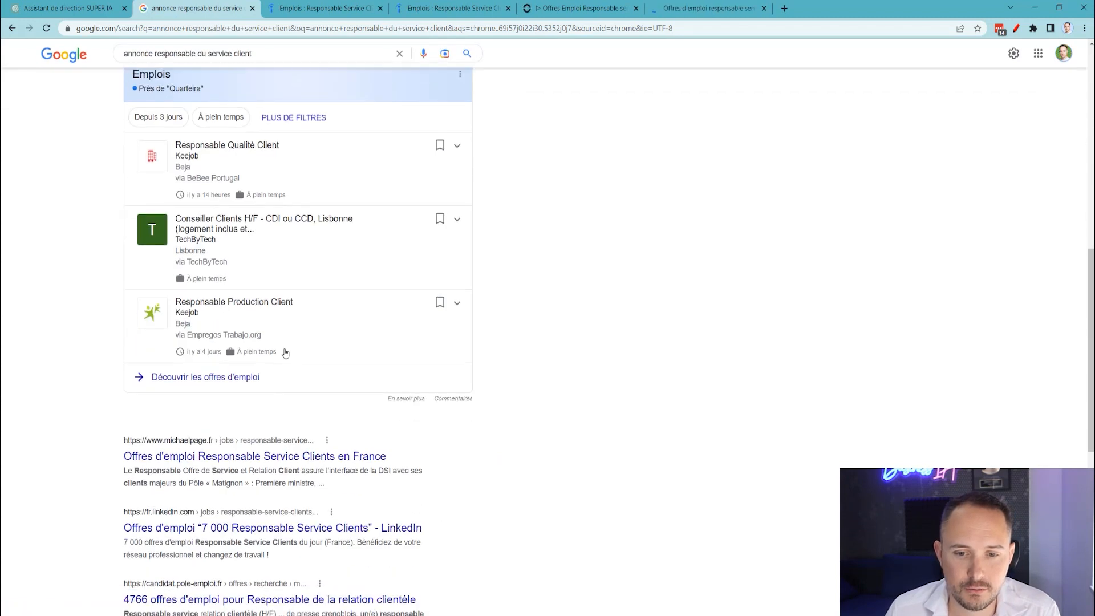
{"action": "scroll", "coordinate": [285, 353], "scroll_direction": "down", "scroll_amount": 4}
{"action": "left_click", "coordinate": [254, 250], "text": "ctrl"}
{"action": "left_click", "coordinate": [273, 322], "text": "ctrl"}
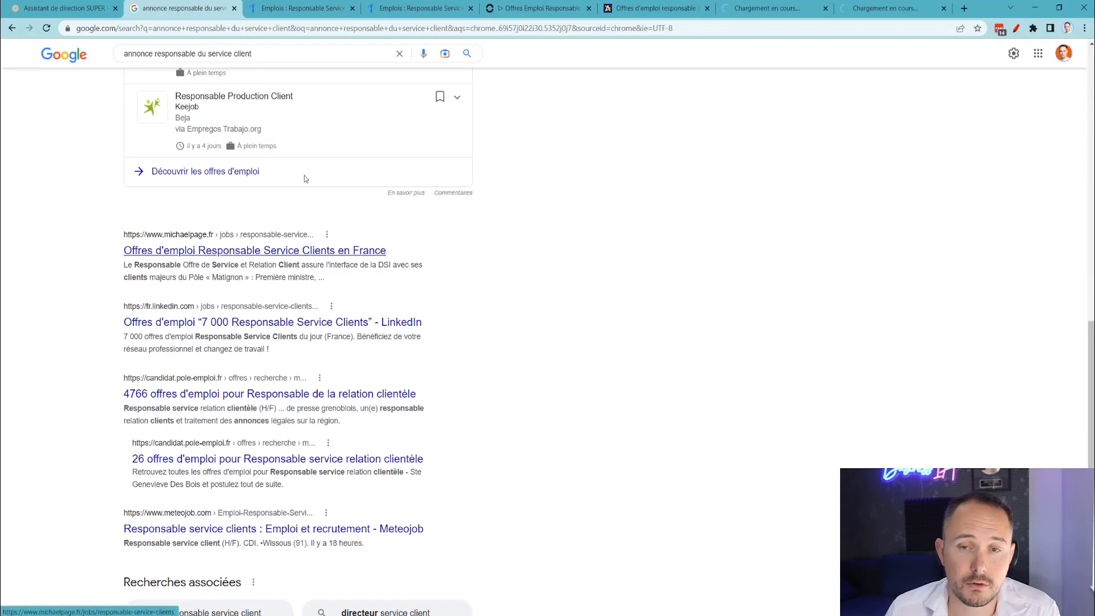
In the first Indeed tab, copy the Responsable Service Client H/F ad text from "A propos de 24-7" through "Lieu du poste : En présentiel".
{"action": "left_click", "coordinate": [301, 8]}
{"action": "scroll", "coordinate": [367, 149], "scroll_direction": "down", "scroll_amount": 1}
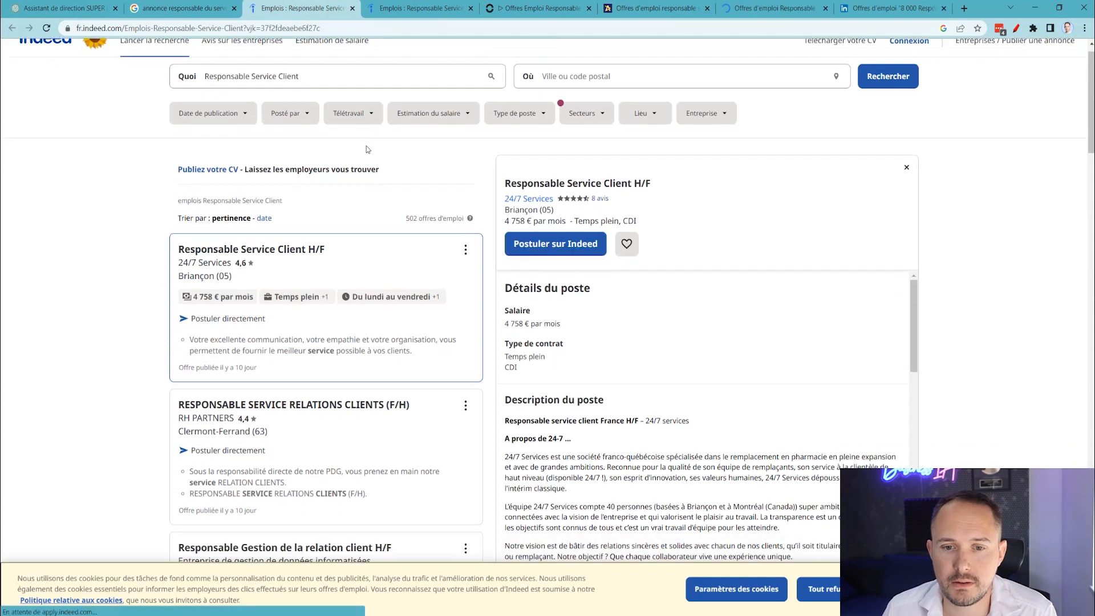
{"action": "scroll", "coordinate": [399, 149], "scroll_direction": "down", "scroll_amount": 5}
{"action": "scroll", "coordinate": [551, 216], "scroll_direction": "down", "scroll_amount": 8}
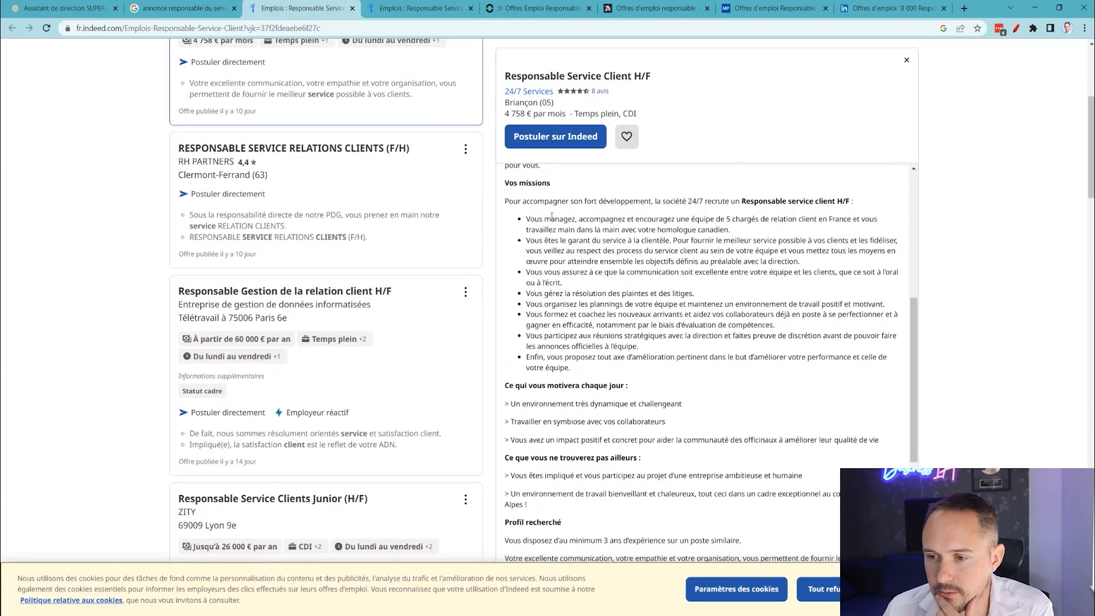
{"action": "scroll", "coordinate": [532, 299], "scroll_direction": "down", "scroll_amount": 4}
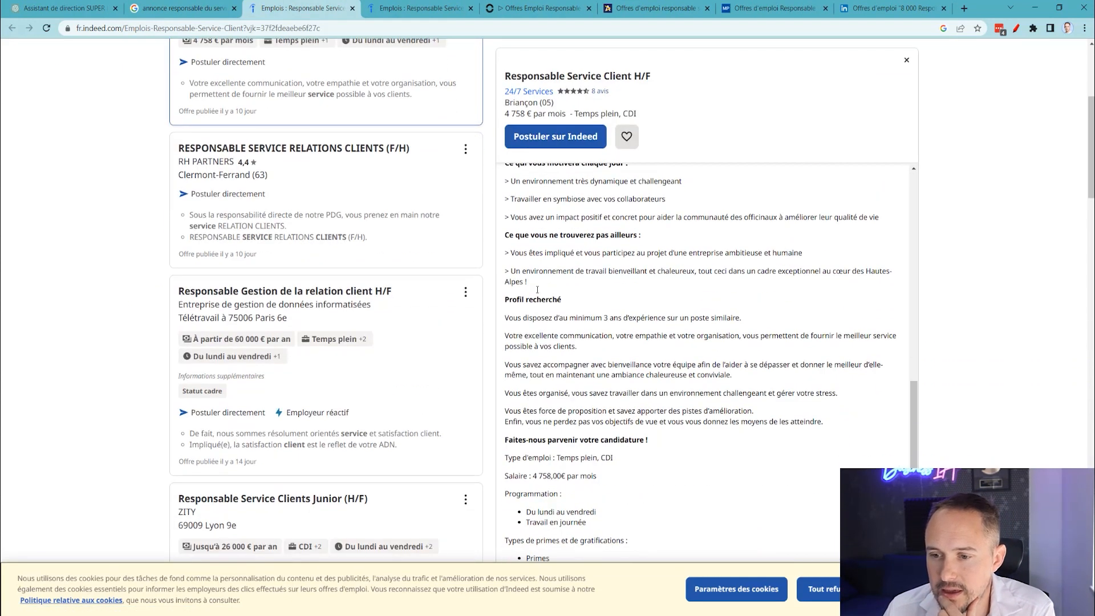
{"action": "scroll", "coordinate": [539, 295], "scroll_direction": "down", "scroll_amount": 2}
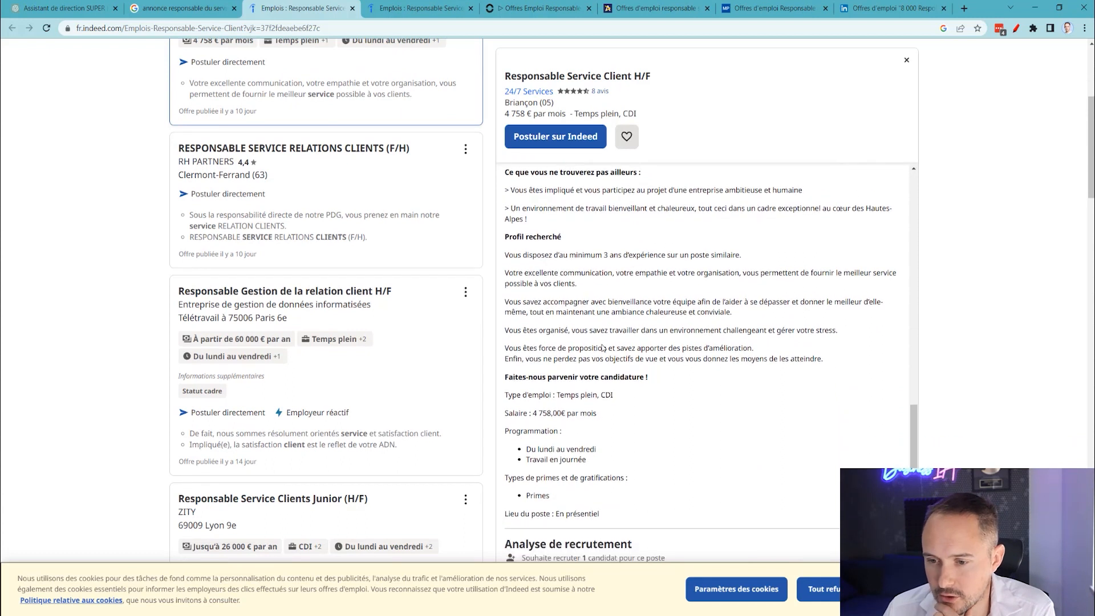
{"action": "left_click_drag", "start_coordinate": [585, 436], "coordinate": [507, 330]}
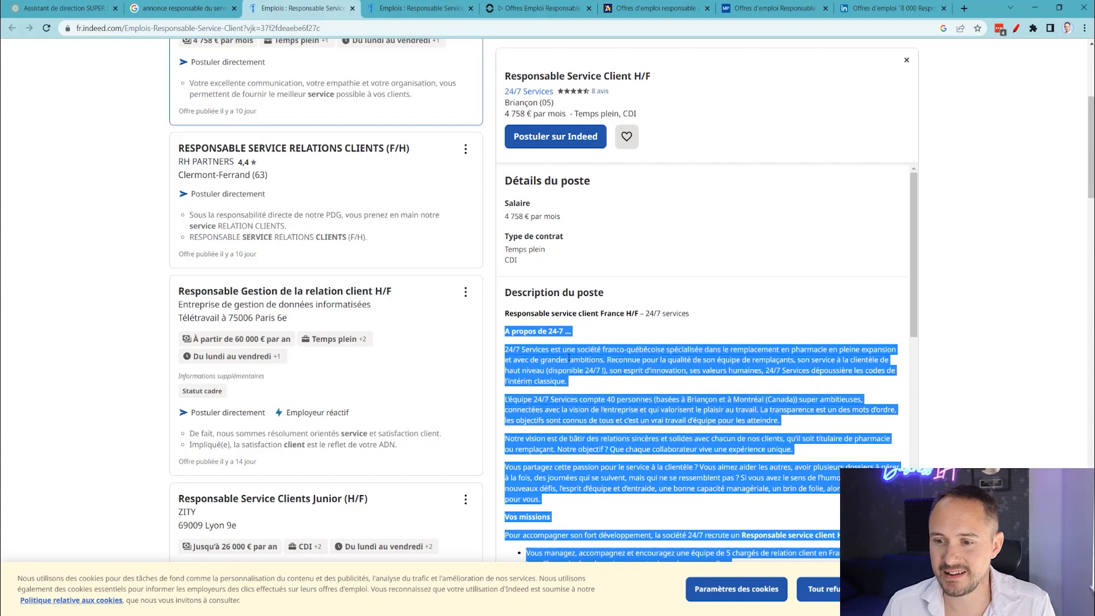
Back in ChatGPT, send "Merci de me reecrire l'annonce suivante" followed by the copied Indeed ad in quotation marks.
{"action": "left_click", "coordinate": [103, 5]}
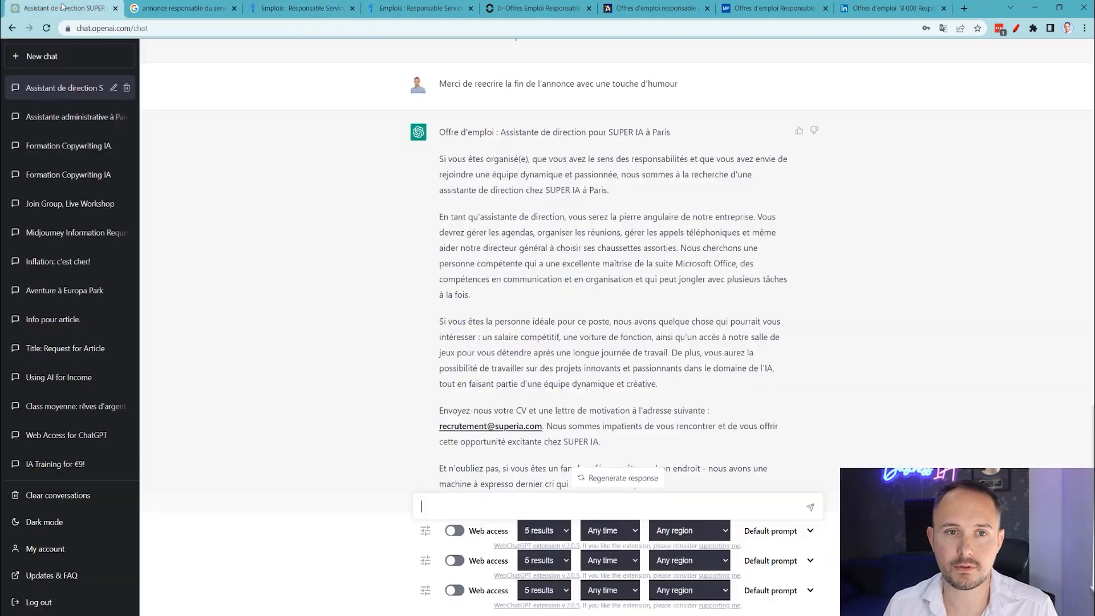
{"action": "left_click", "coordinate": [450, 504]}
{"action": "type", "text": "Merci de me reecrire l'annonce "}
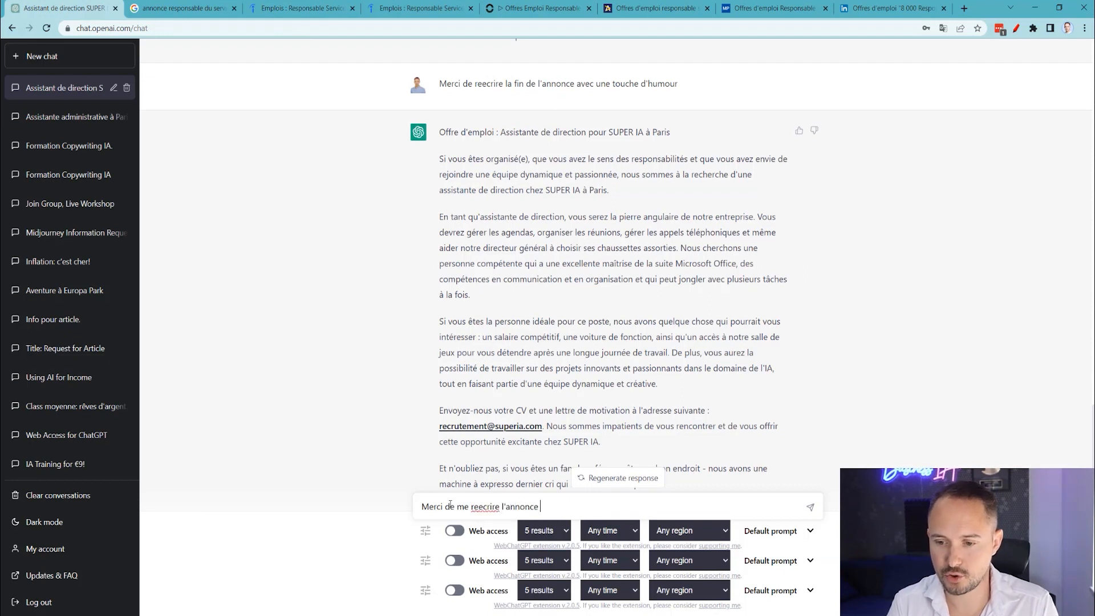
{"action": "type", "text": "suivantre"}
{"action": "key", "text": "BackSpace"}
{"action": "key", "text": "BackSpace"}
{"action": "type", "text": "e"}
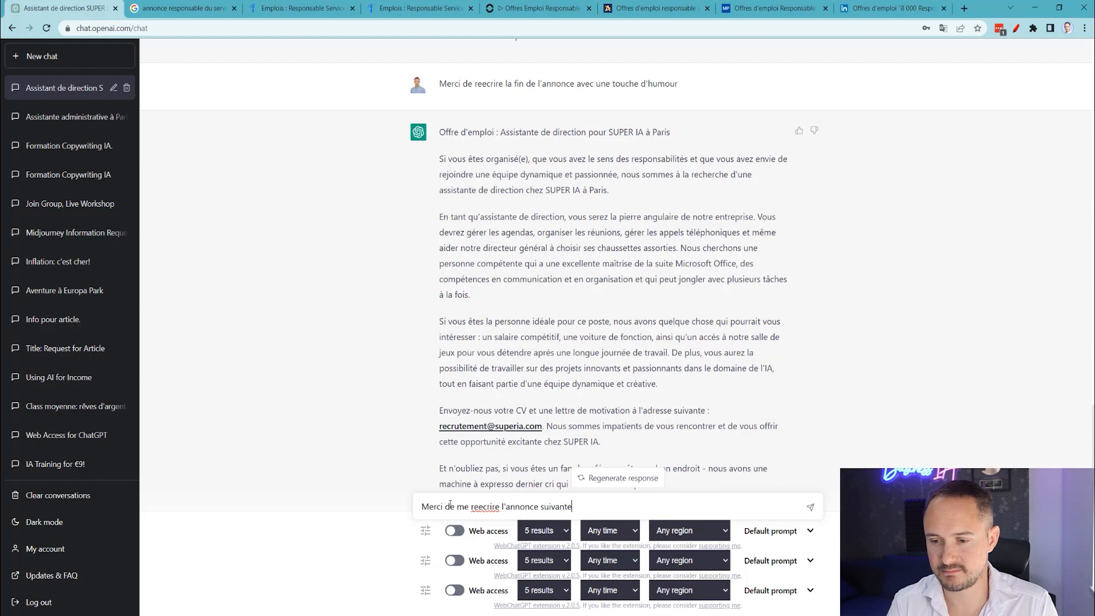
{"action": "type", "text": " \""}
{"action": "key", "text": "ctrl+v"}
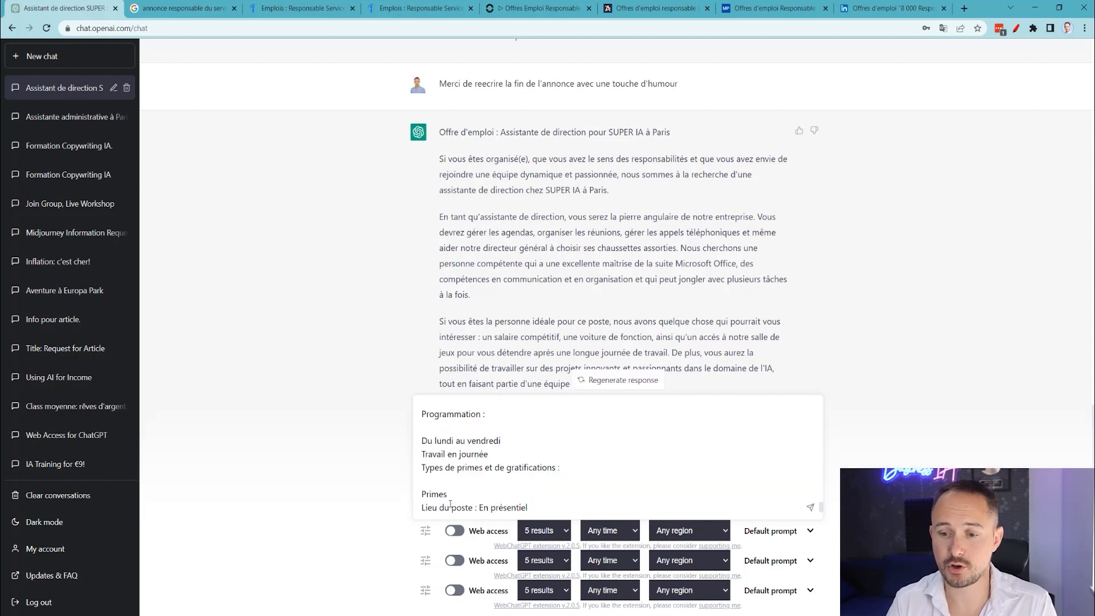
{"action": "key", "text": "Return"}
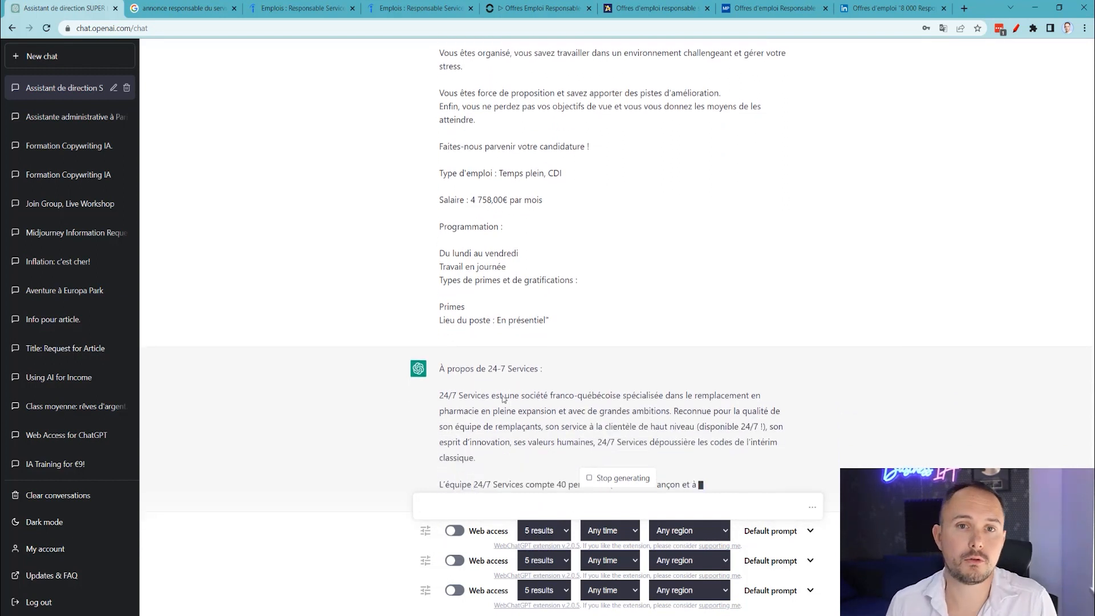
Review the original Responsable Service Client H/F job description on Indeed, including its missions and required profile.
{"action": "left_click", "coordinate": [293, 4]}
{"action": "scroll", "coordinate": [630, 399], "scroll_direction": "down", "scroll_amount": 2}
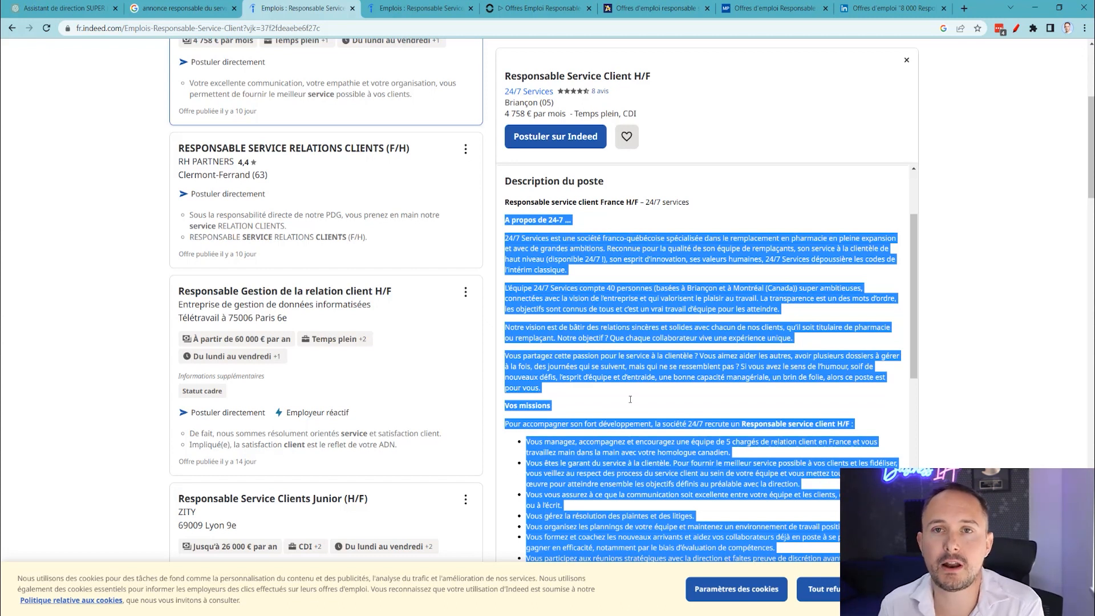
{"action": "left_click", "coordinate": [629, 402]}
{"action": "scroll", "coordinate": [537, 326], "scroll_direction": "down", "scroll_amount": 3}
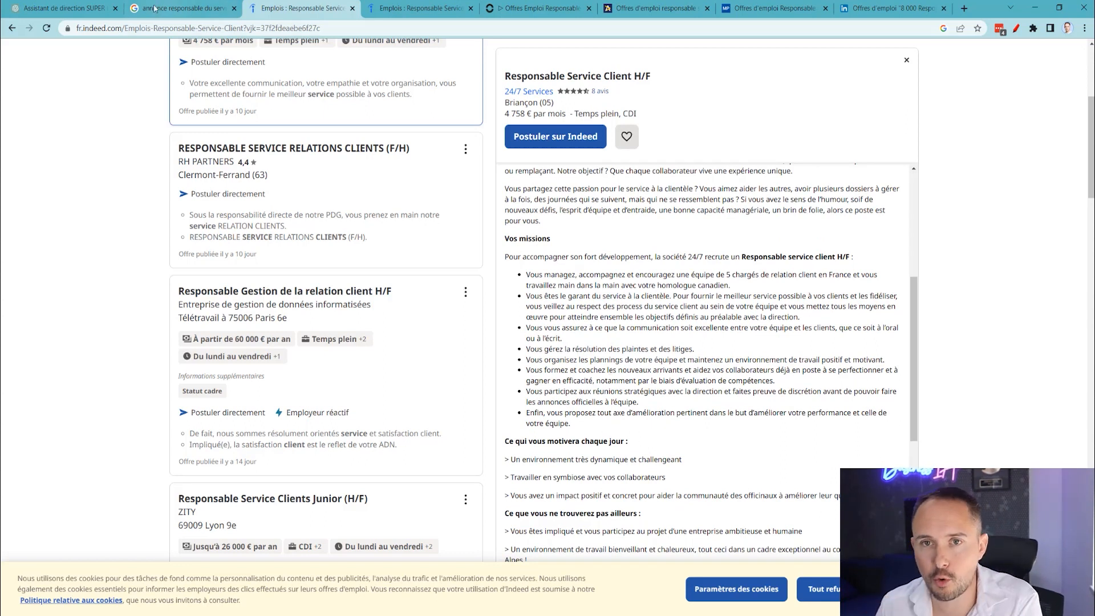
{"action": "scroll", "coordinate": [595, 272], "scroll_direction": "down", "scroll_amount": 3}
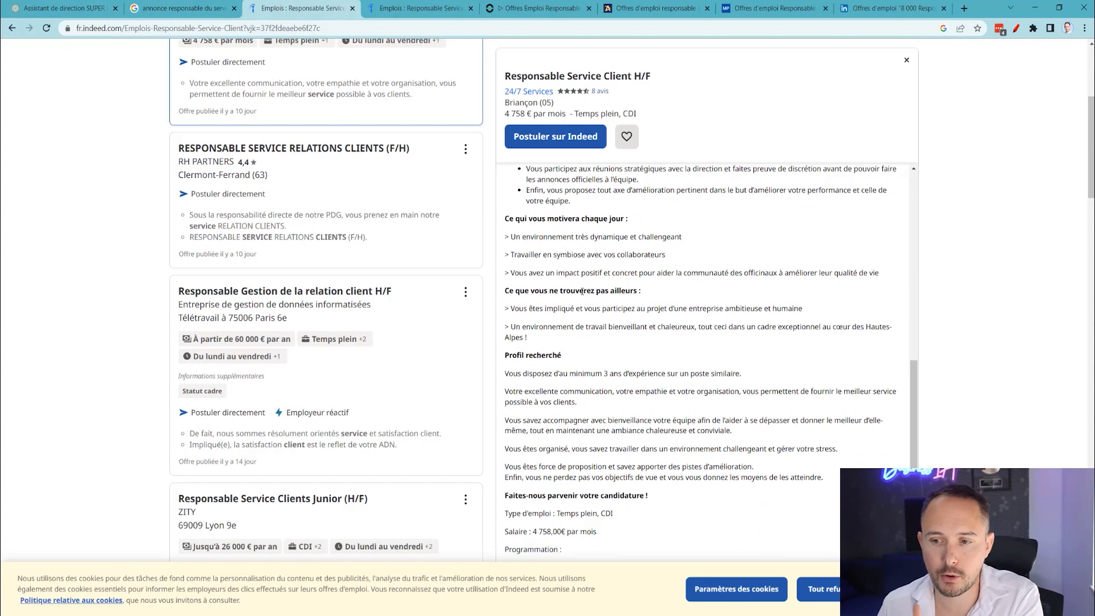
{"action": "scroll", "coordinate": [608, 248], "scroll_direction": "down", "scroll_amount": 5}
Return to ChatGPT and compare the rewritten 24/7 Services ad with the original text in the prompt.
{"action": "left_click", "coordinate": [20, 6]}
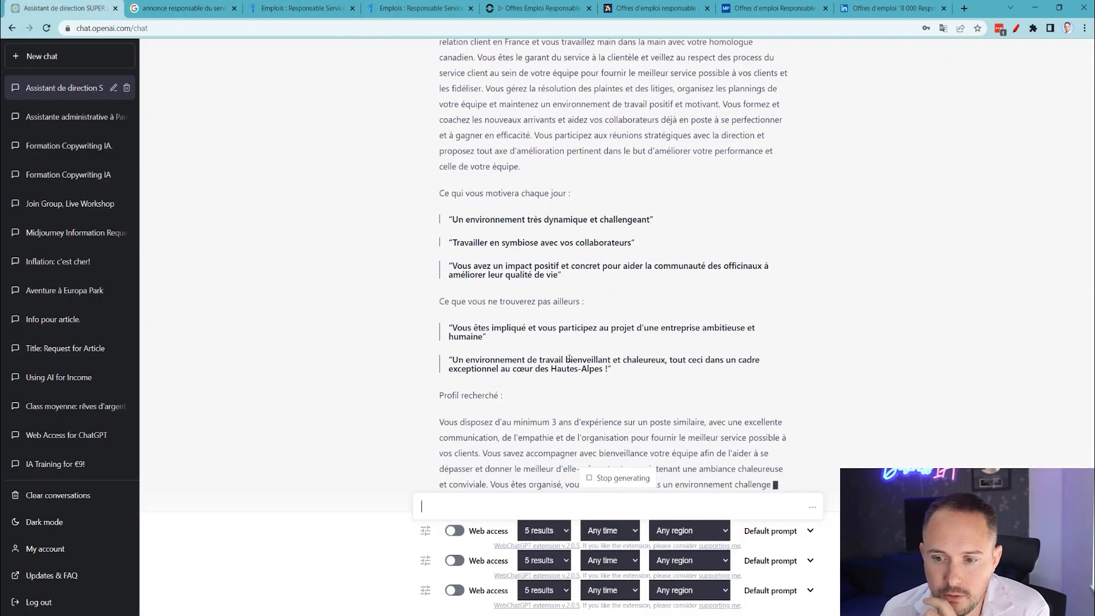
{"action": "scroll", "coordinate": [448, 248], "scroll_direction": "up", "scroll_amount": 12}
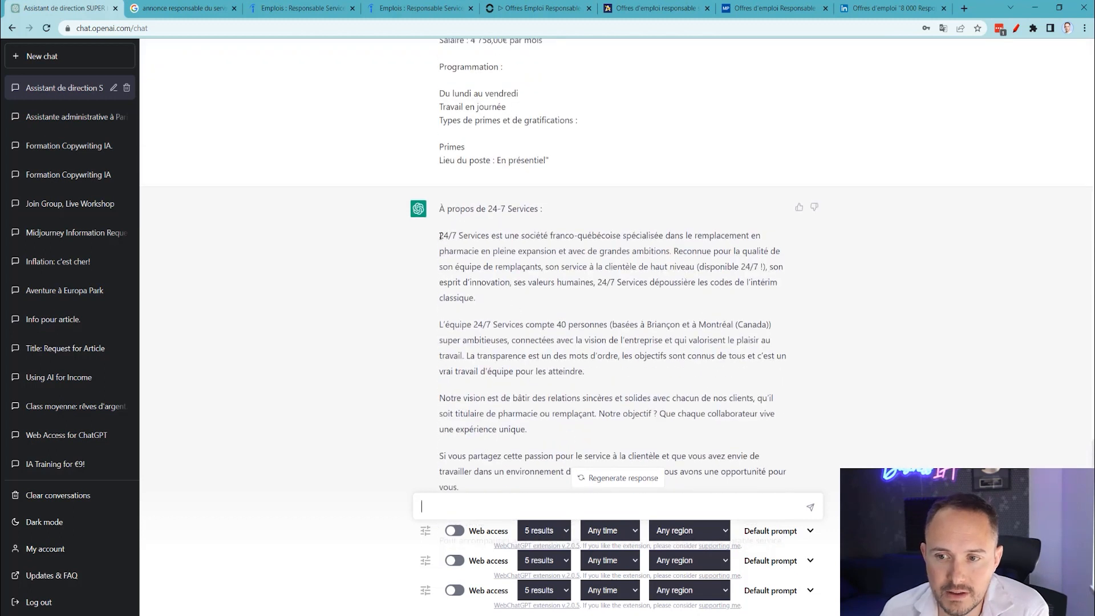
{"action": "scroll", "coordinate": [502, 372], "scroll_direction": "up", "scroll_amount": 15}
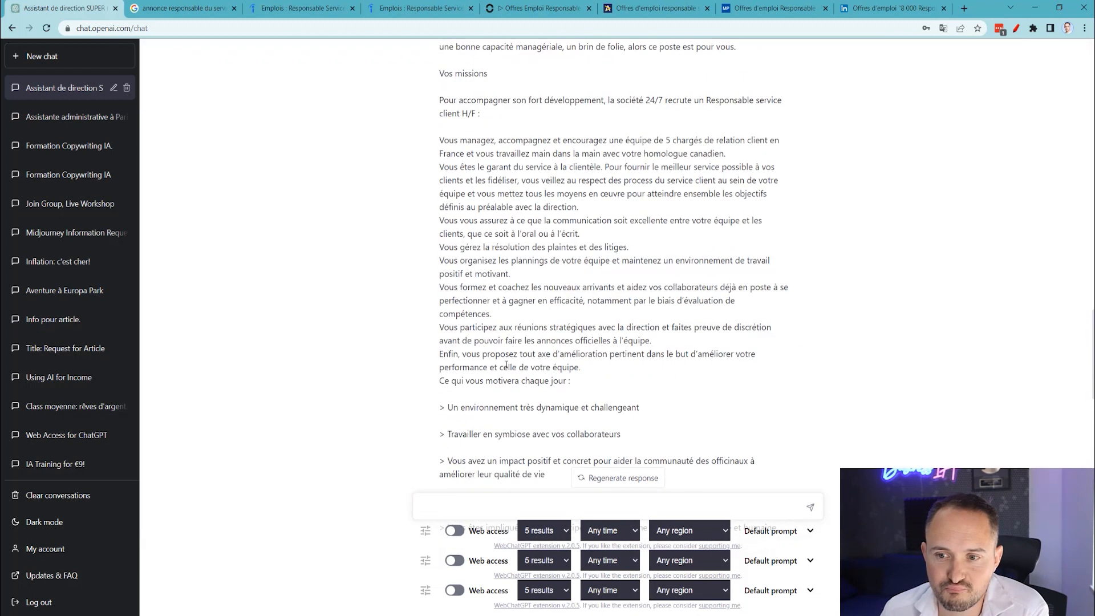
{"action": "scroll", "coordinate": [507, 355], "scroll_direction": "up", "scroll_amount": 4}
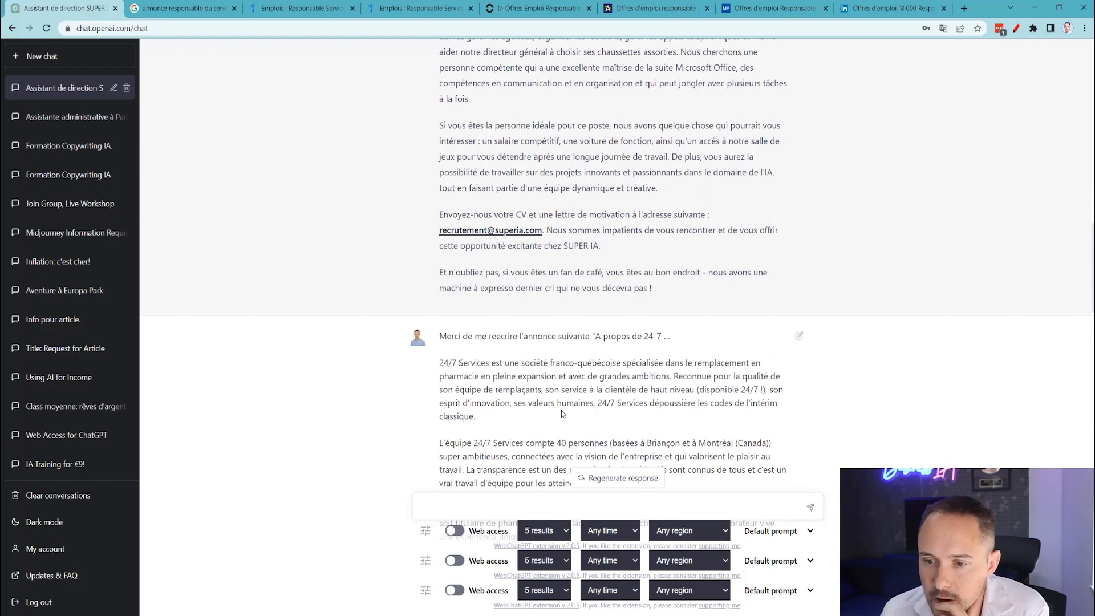
{"action": "scroll", "coordinate": [561, 410], "scroll_direction": "down", "scroll_amount": 1}
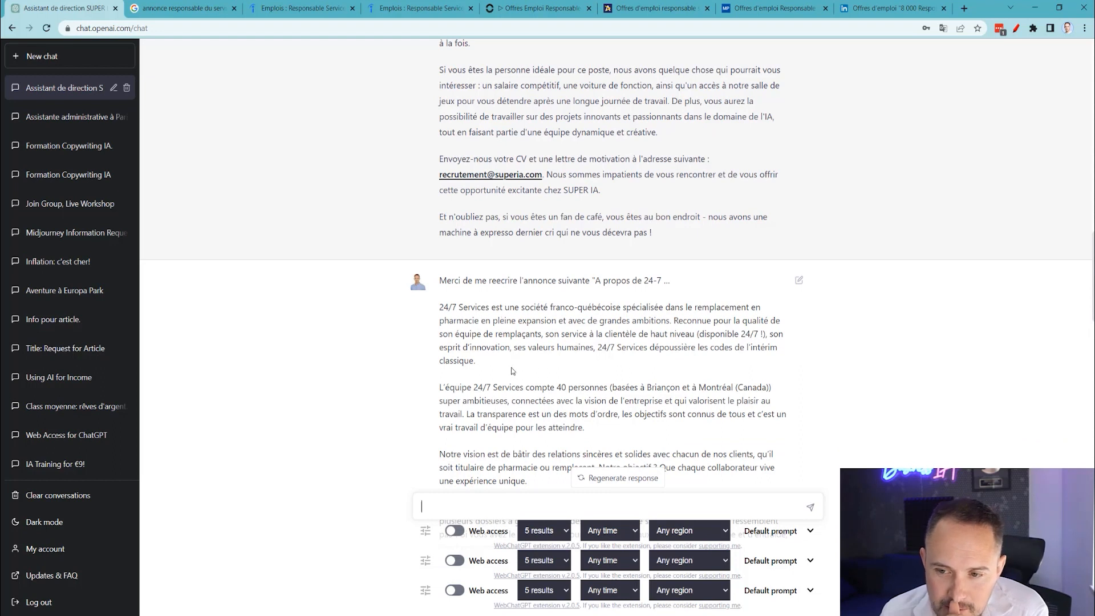
{"action": "left_click", "coordinate": [495, 502]}
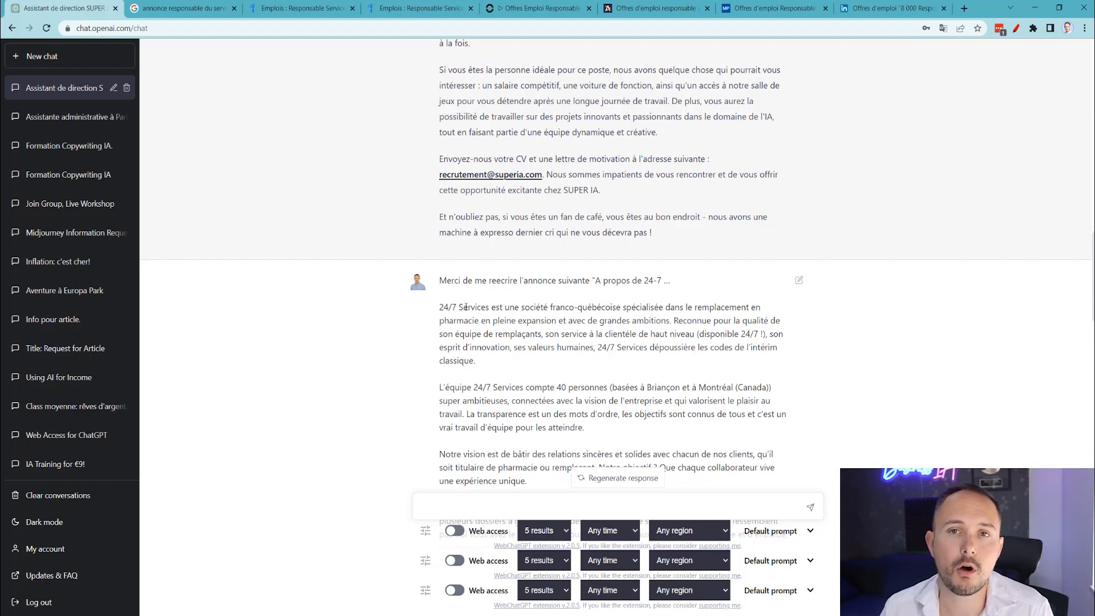
{"action": "scroll", "coordinate": [479, 312], "scroll_direction": "down", "scroll_amount": 20}
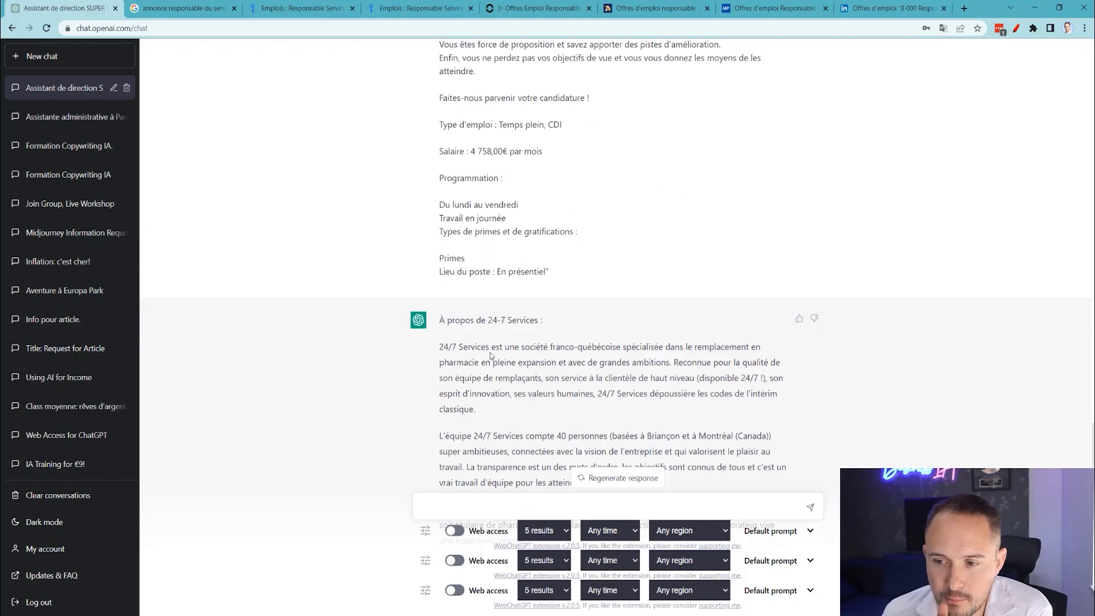
{"action": "scroll", "coordinate": [522, 333], "scroll_direction": "down", "scroll_amount": 10}
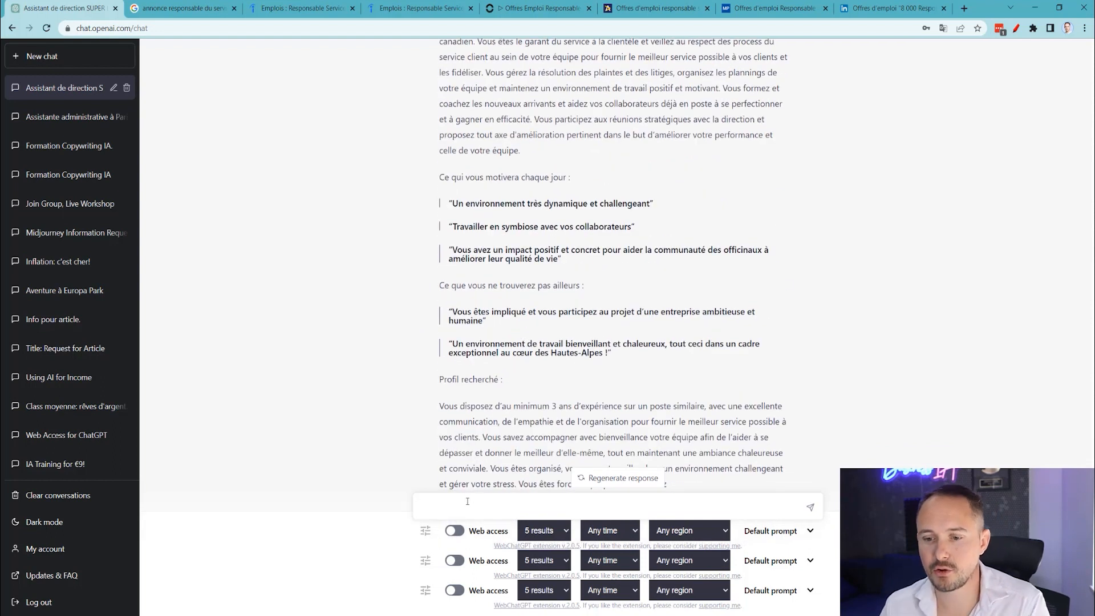
Start a follow-up message with "Merci de changer les partie" and an opening quotation mark.
{"action": "type", "text": "Merci de "}
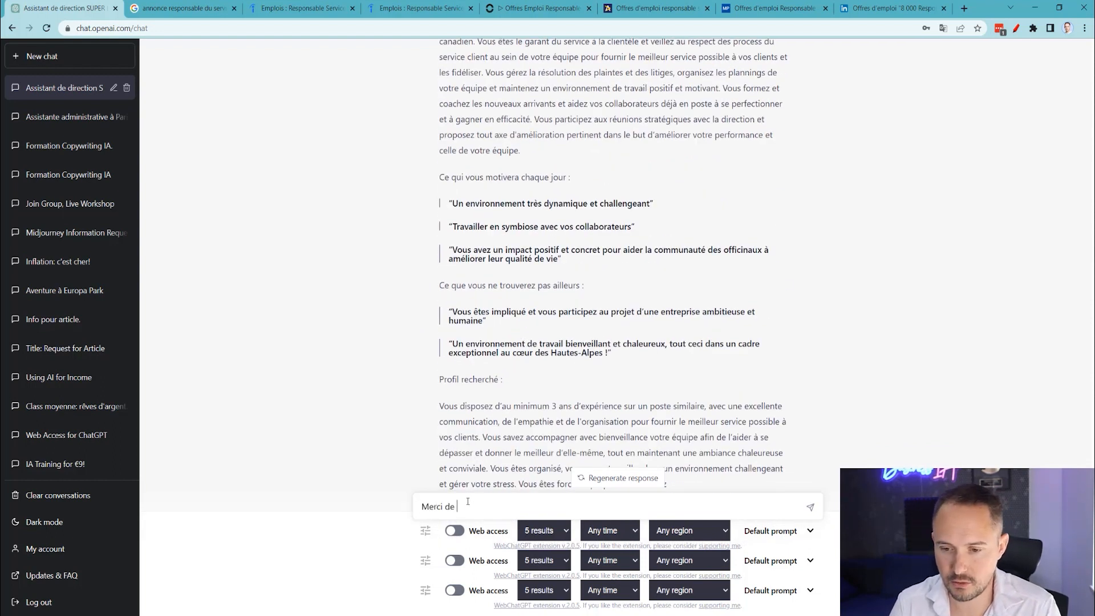
{"action": "type", "text": "changer la poste"}
{"action": "key", "text": "BackSpace"}
{"action": "key", "text": "BackSpace"}
{"action": "key", "text": "BackSpace"}
{"action": "key", "text": "BackSpace"}
{"action": "key", "text": "BackSpace"}
{"action": "key", "text": "BackSpace"}
{"action": "key", "text": "BackSpace"}
{"action": "type", "text": "es partie \""}
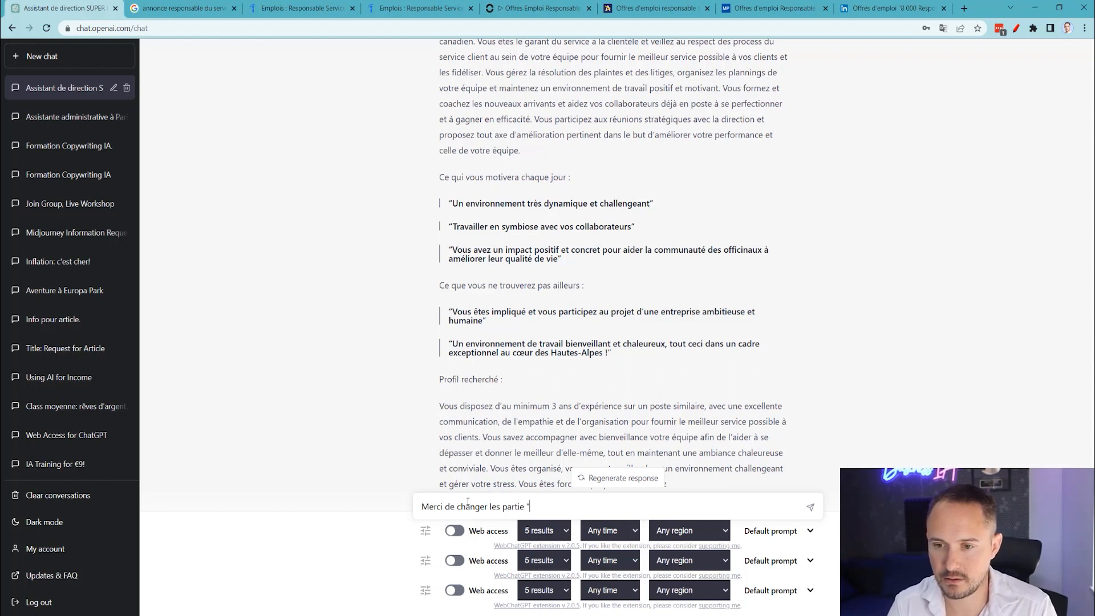
Copy the company name "24/7 Services" from the rewritten ad's opening paragraph into the draft message after the quotation mark.
{"action": "scroll", "coordinate": [479, 337], "scroll_direction": "up", "scroll_amount": 15}
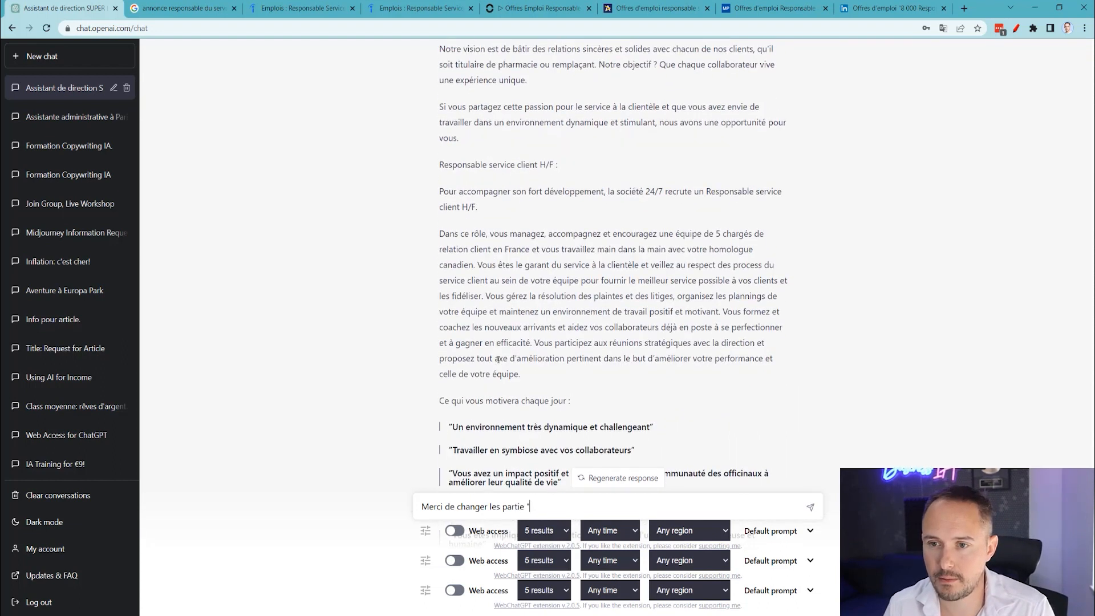
{"action": "left_click_drag", "start_coordinate": [487, 330], "coordinate": [438, 330]}
{"action": "key", "text": "ctrl+c"}
{"action": "left_click", "coordinate": [548, 503]}
{"action": "key", "text": "ctrl+v"}
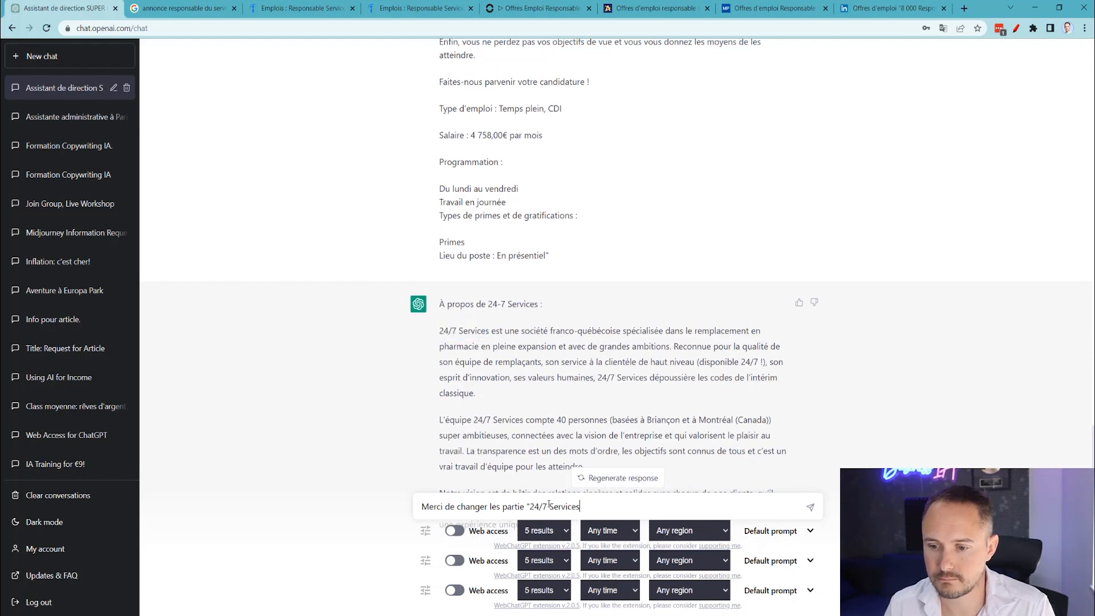
Close the quotation around 24/7 Services in the draft and name "Neurotech sarl" as the replacement company.
{"action": "type", "text": "\" en "}
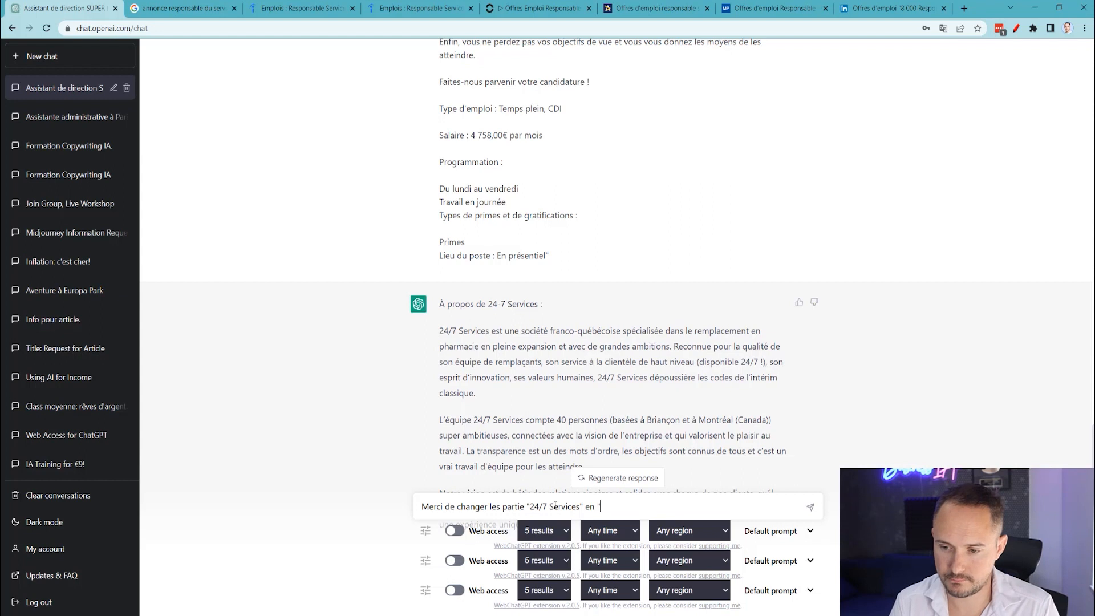
{"action": "type", "text": "\"Neurotech salr"}
{"action": "key", "text": "BackSpace"}
Complete the request with "et de mettre une liste à puce des prérequis" and send it.
{"action": "type", "text": "et de"}
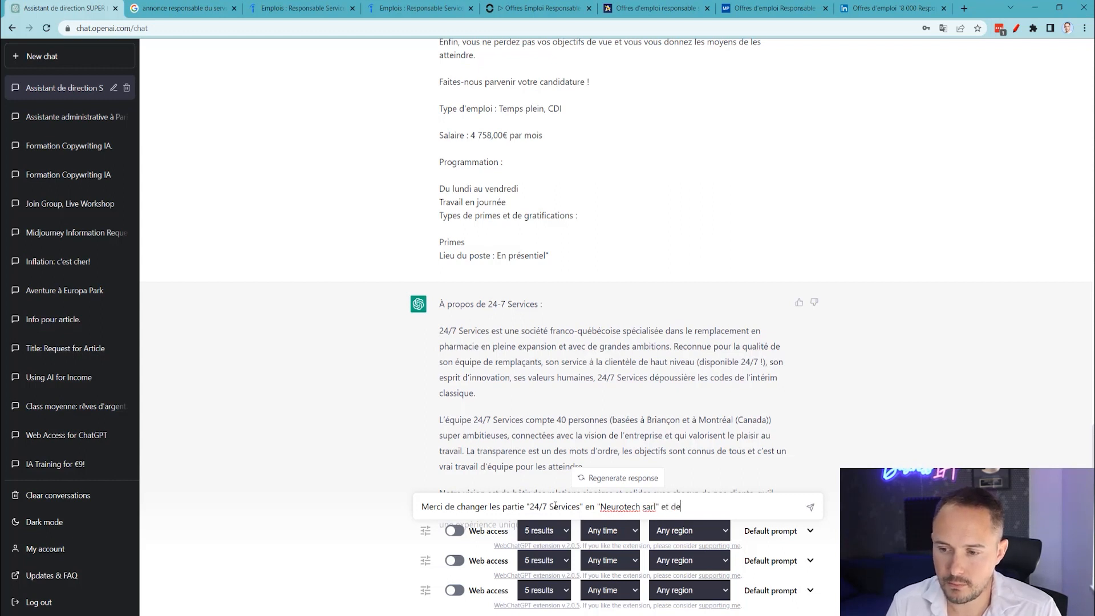
{"action": "type", "text": " mettre u^n"}
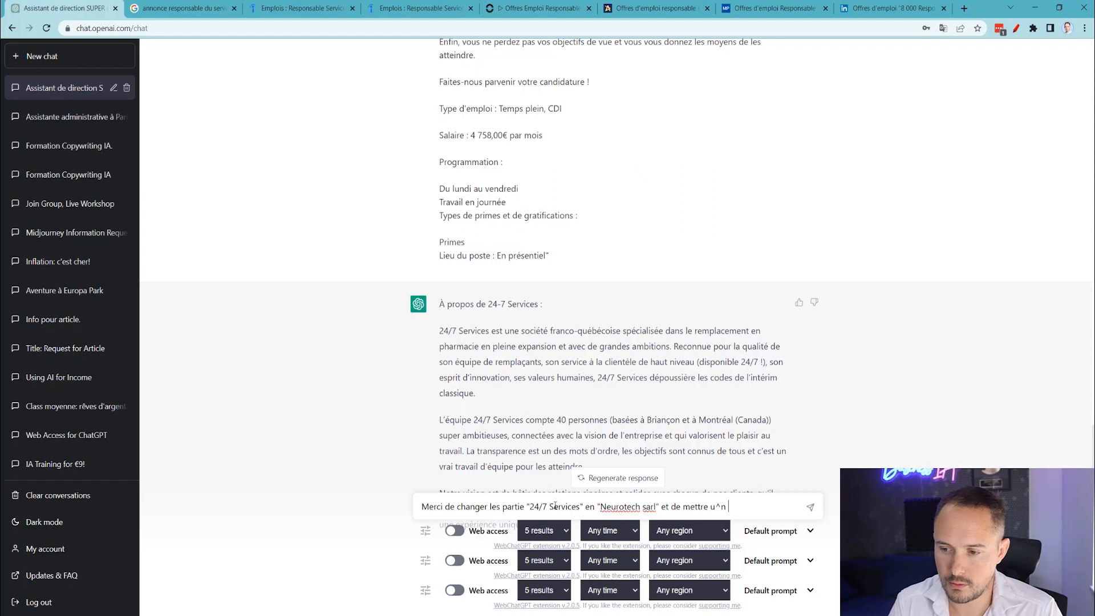
{"action": "key", "text": "BackSpace"}
{"action": "key", "text": "BackSpace"}
{"action": "key", "text": "BackSpace"}
{"action": "type", "text": "ne liste "}
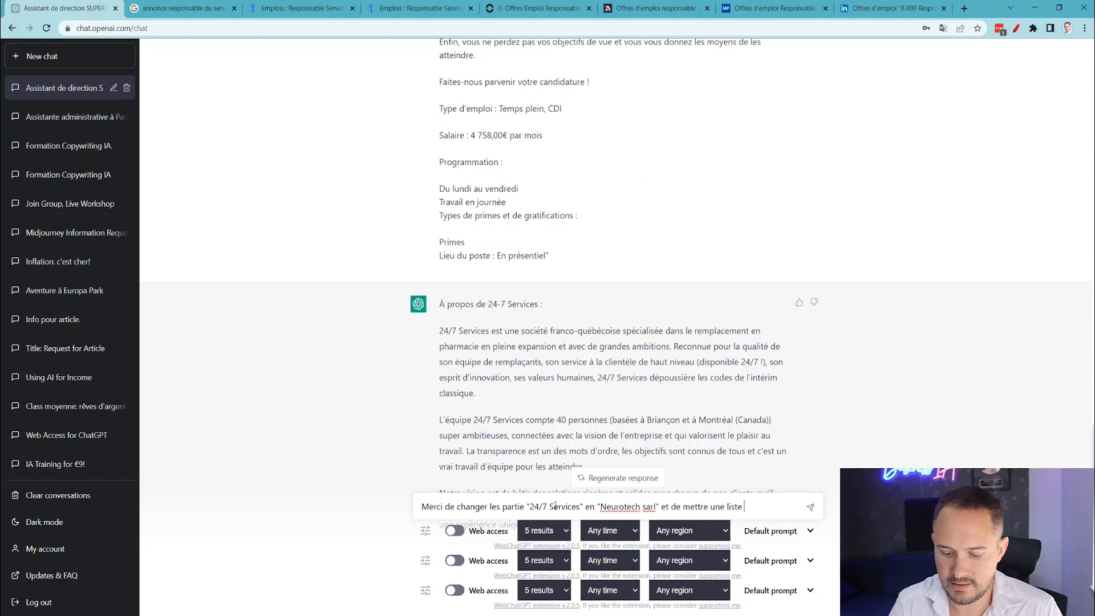
{"action": "type", "text": "à puie des pr"}
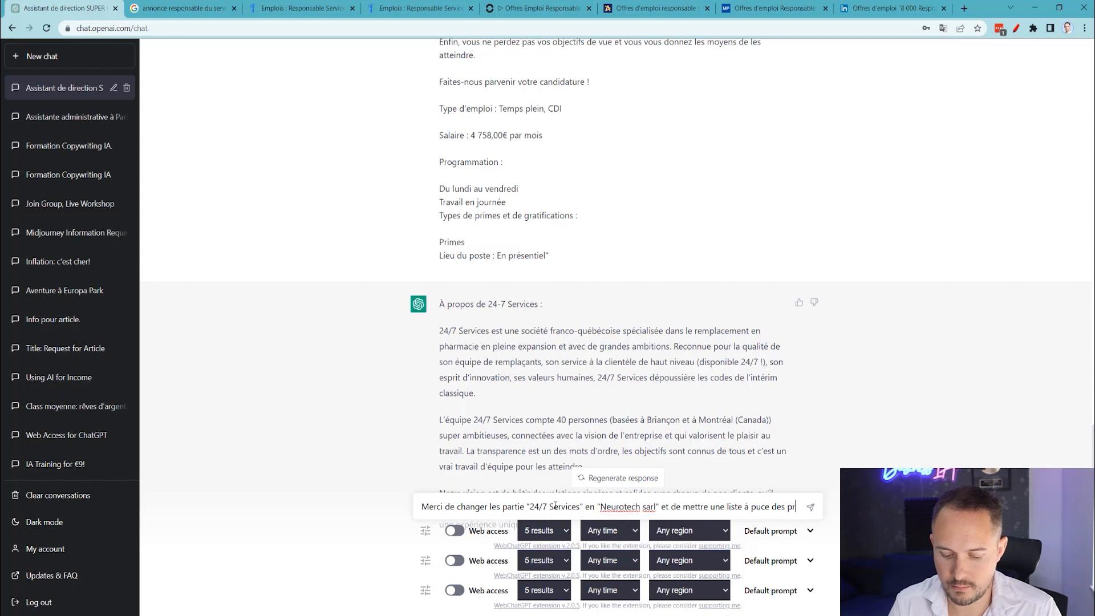
{"action": "type", "text": "ére"}
{"action": "key", "text": "Return"}
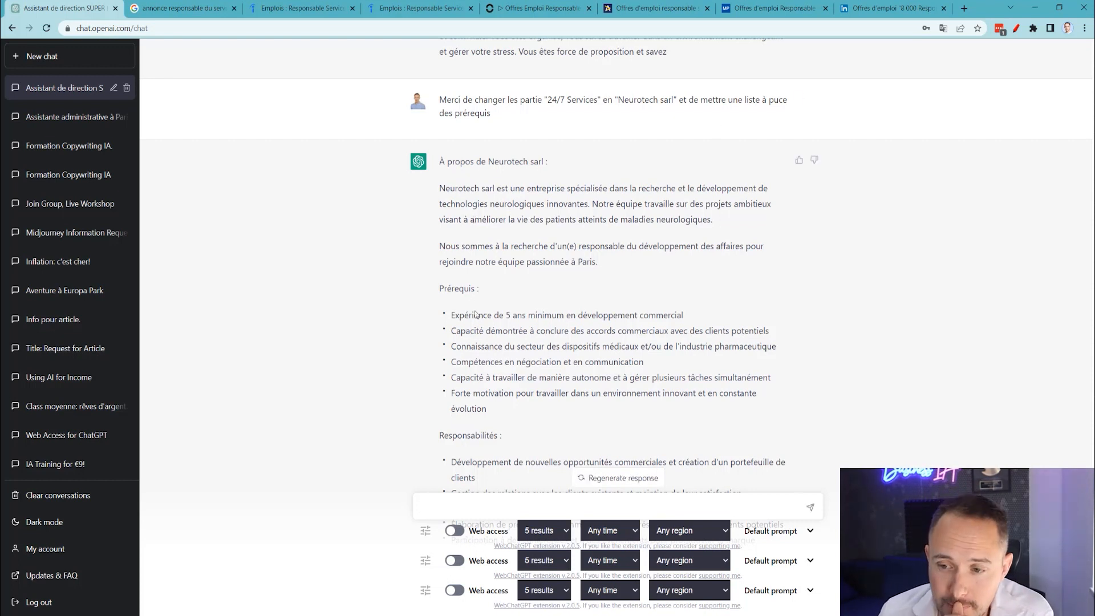
Examine the Neurotech sarl ad, compare it with the original Responsable Service Client H/F ad on Indeed, and view the RH PARTNERS listing.
{"action": "scroll", "coordinate": [476, 313], "scroll_direction": "down", "scroll_amount": 4}
{"action": "scroll", "coordinate": [480, 325], "scroll_direction": "up", "scroll_amount": 2}
{"action": "left_click", "coordinate": [302, 8]}
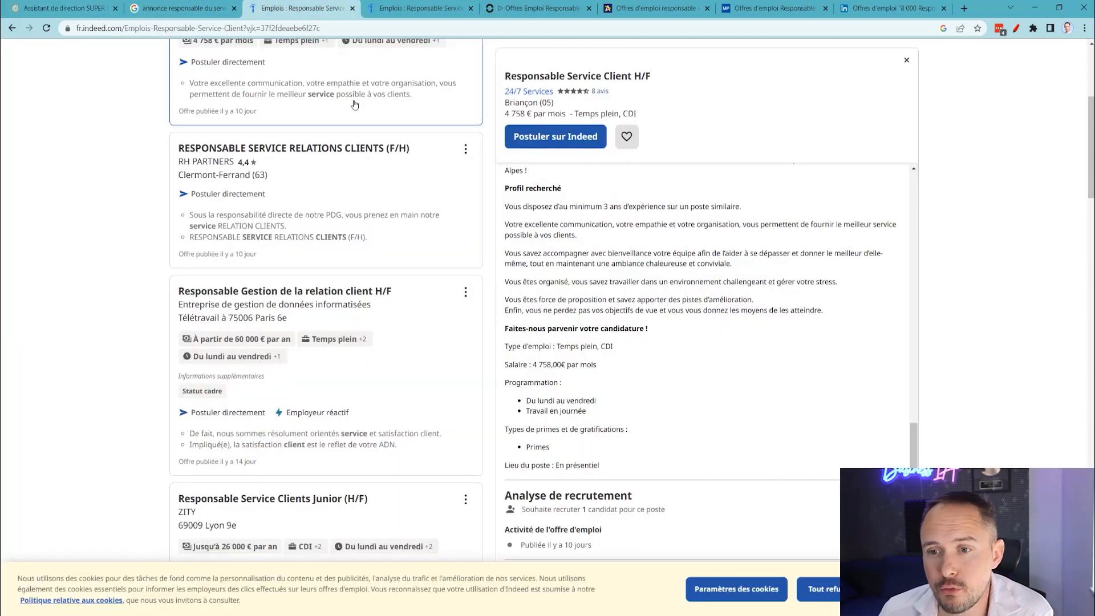
{"action": "scroll", "coordinate": [610, 368], "scroll_direction": "up", "scroll_amount": 6}
{"action": "scroll", "coordinate": [628, 365], "scroll_direction": "up", "scroll_amount": 3}
{"action": "scroll", "coordinate": [630, 361], "scroll_direction": "down", "scroll_amount": 5}
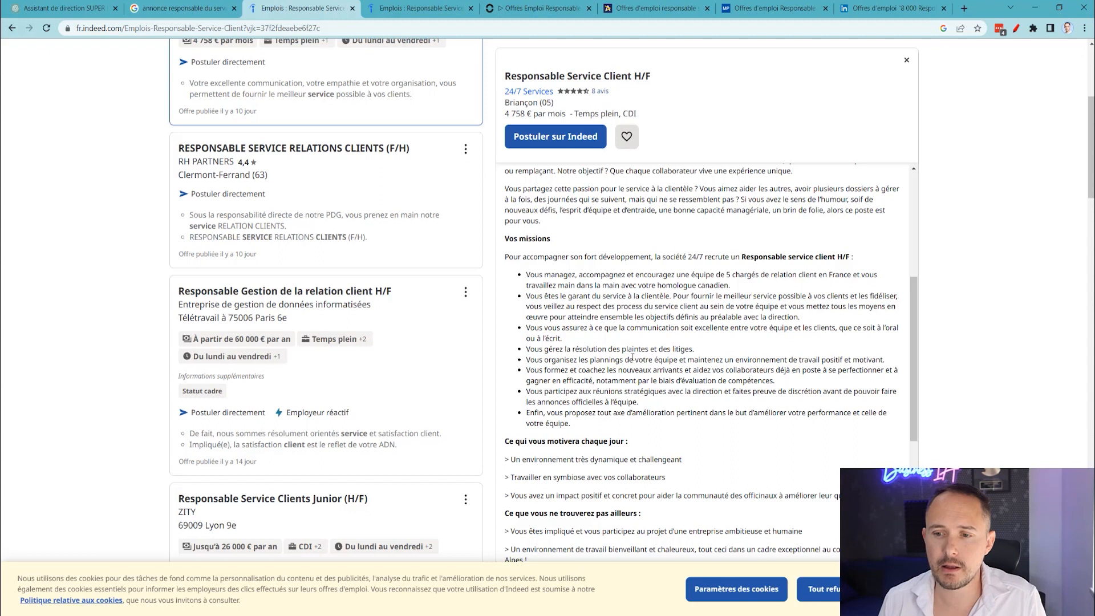
{"action": "scroll", "coordinate": [671, 425], "scroll_direction": "down", "scroll_amount": 5}
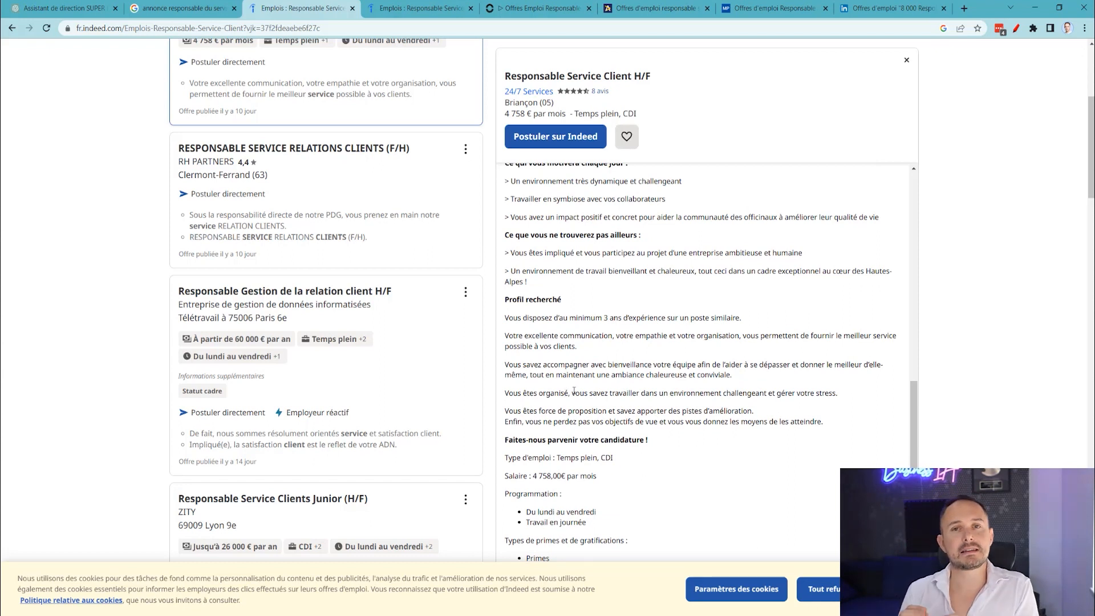
{"action": "left_click", "coordinate": [419, 7]}
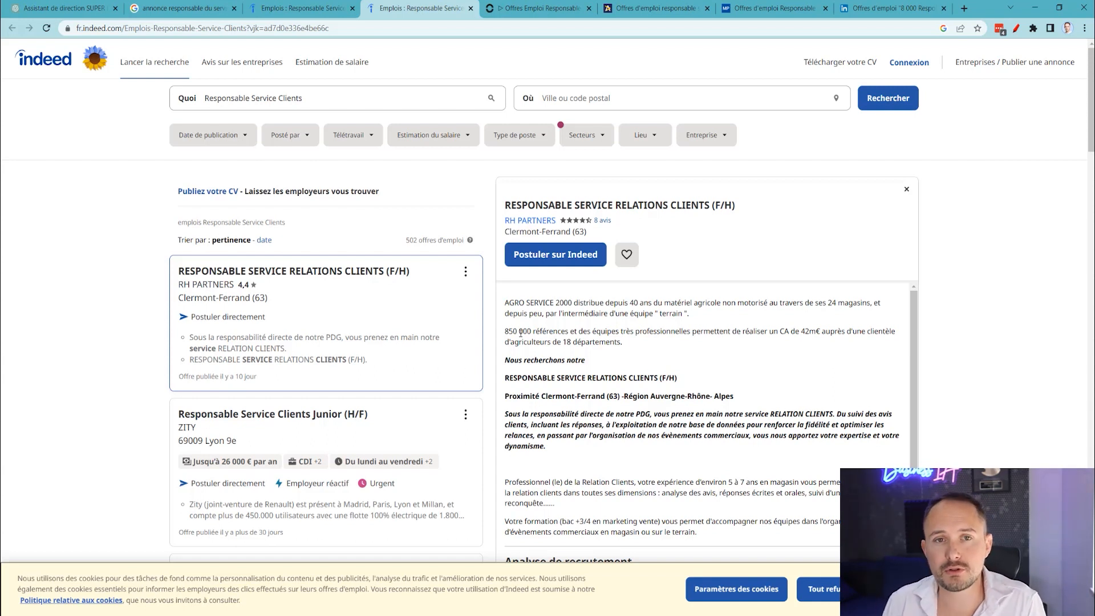
Return to ChatGPT and send "donne moi une liste de 10 compétences importante pour être une bonne assistante de direction".
{"action": "left_click", "coordinate": [60, 8]}
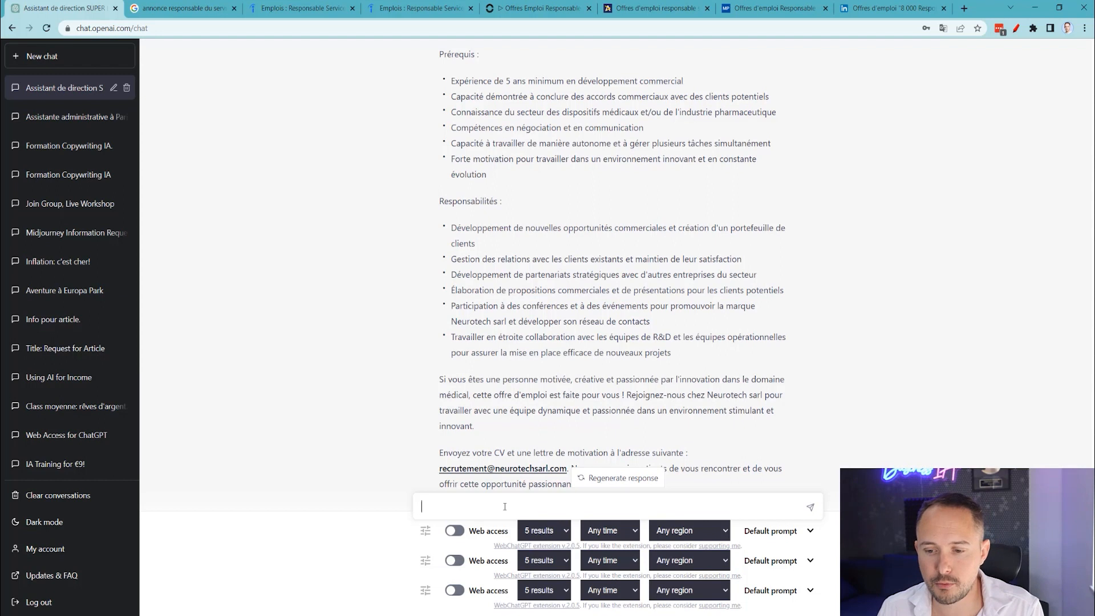
{"action": "type", "text": "don"}
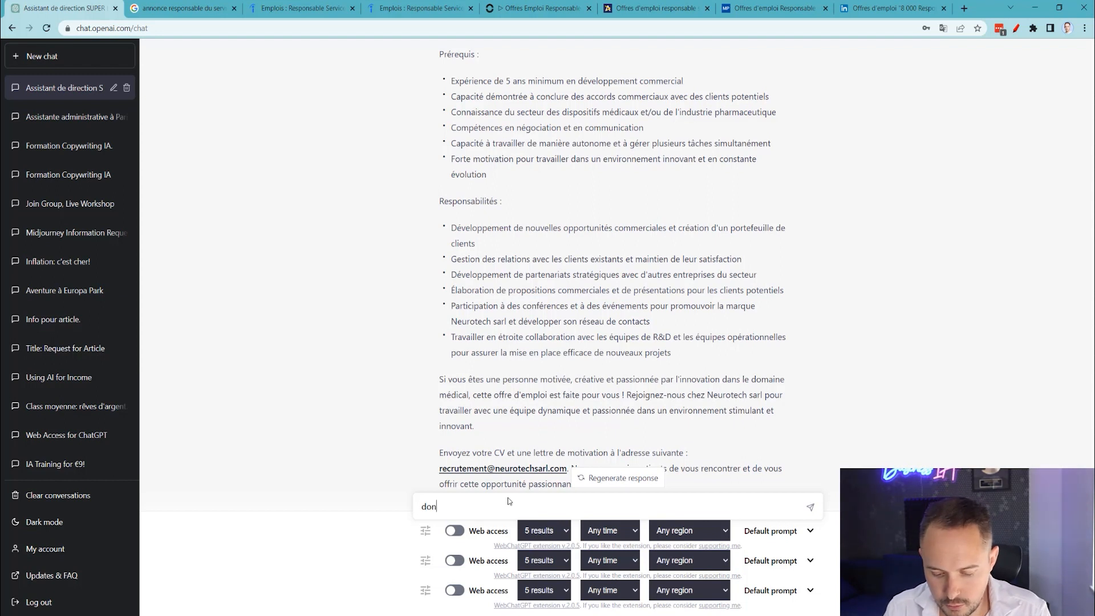
{"action": "type", "text": "ne moi une liste de"}
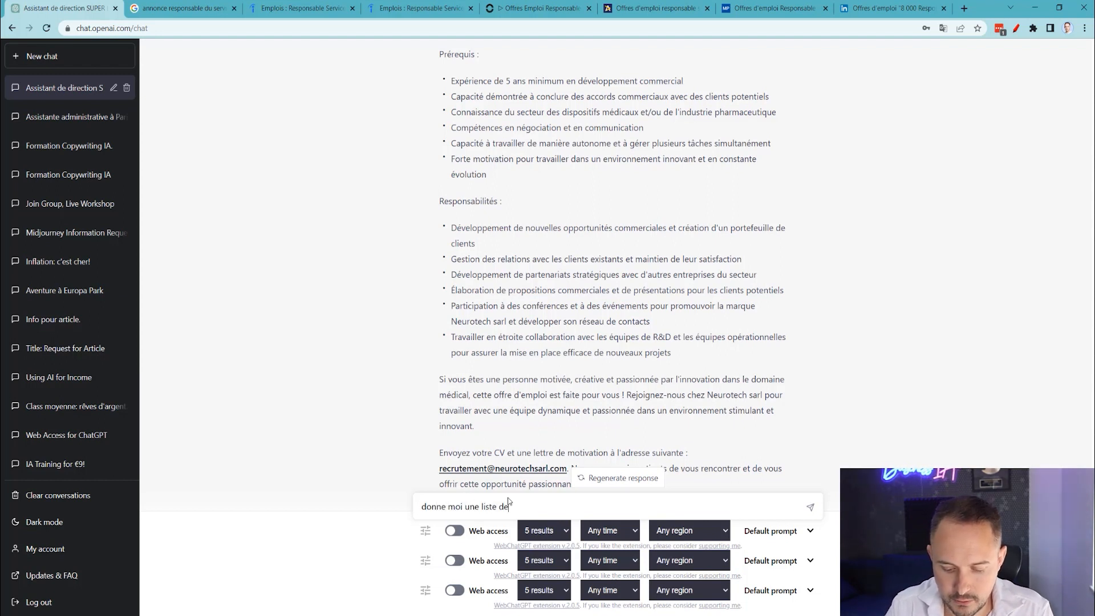
{"action": "type", "text": " 10 "}
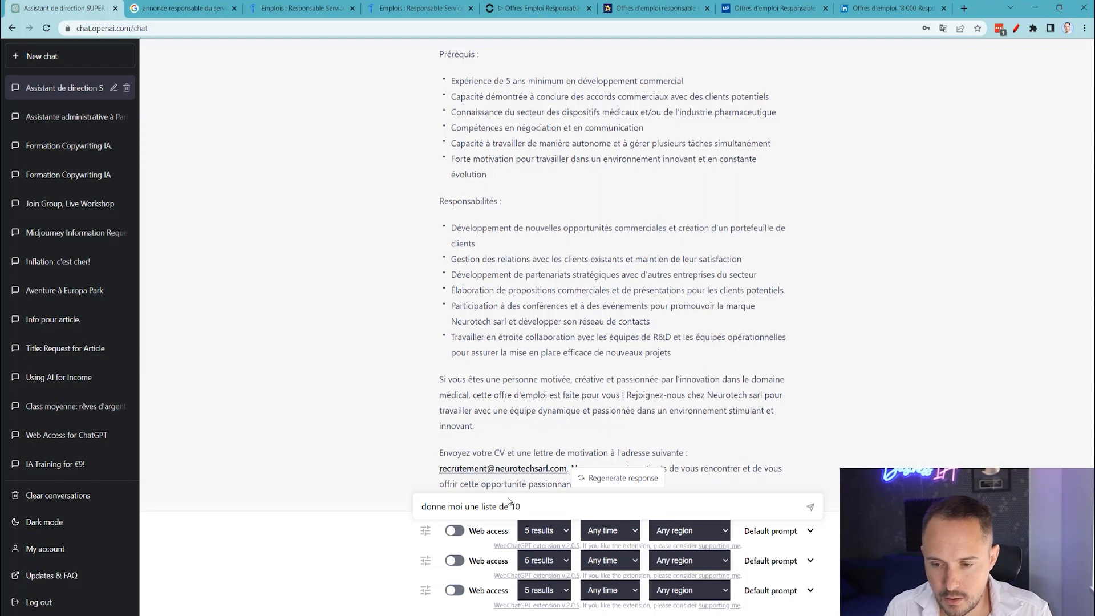
{"action": "type", "text": "compé"}
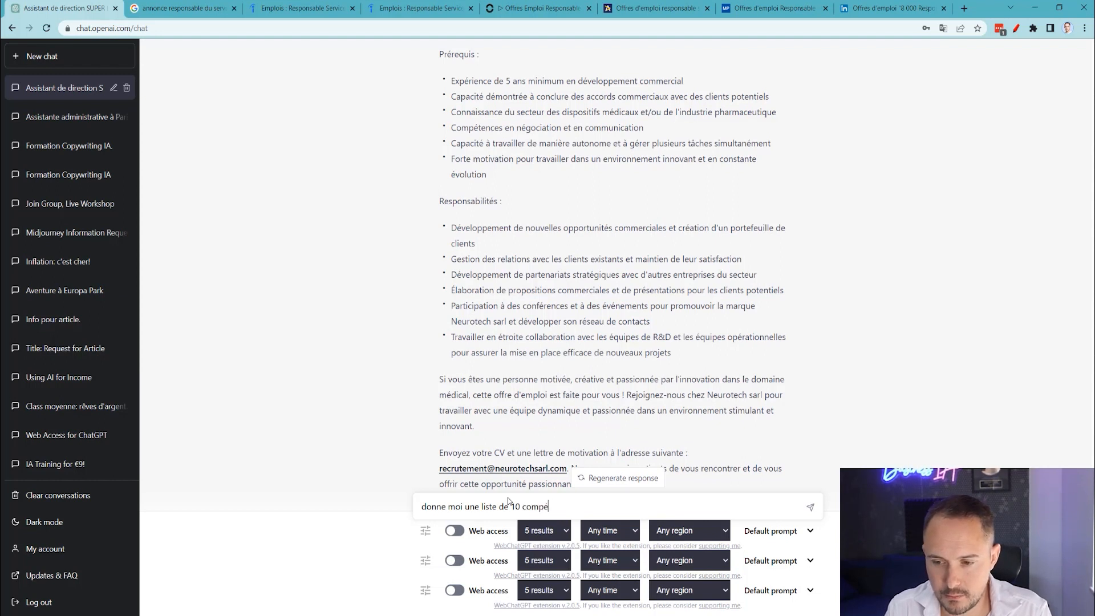
{"action": "type", "text": "étences imp"}
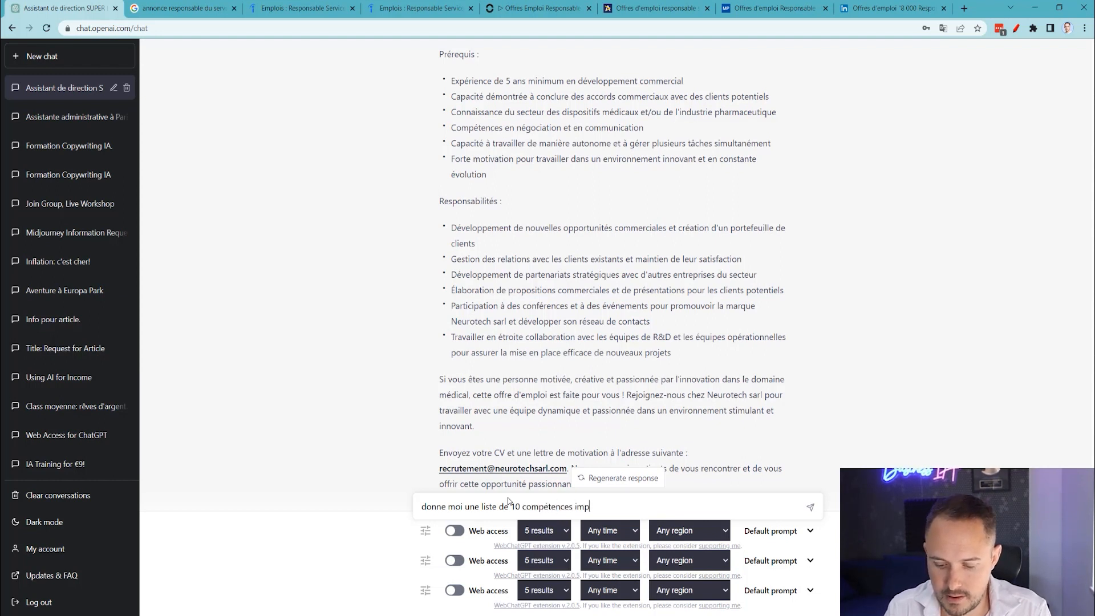
{"action": "type", "text": "ortante pour êtr"}
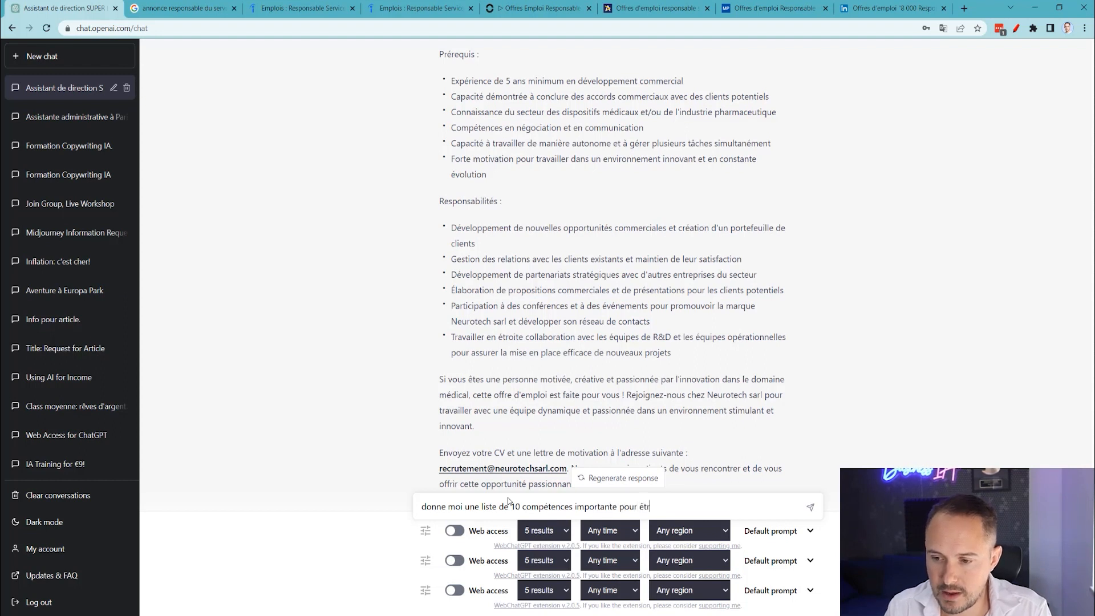
{"action": "type", "text": "e une bonn"}
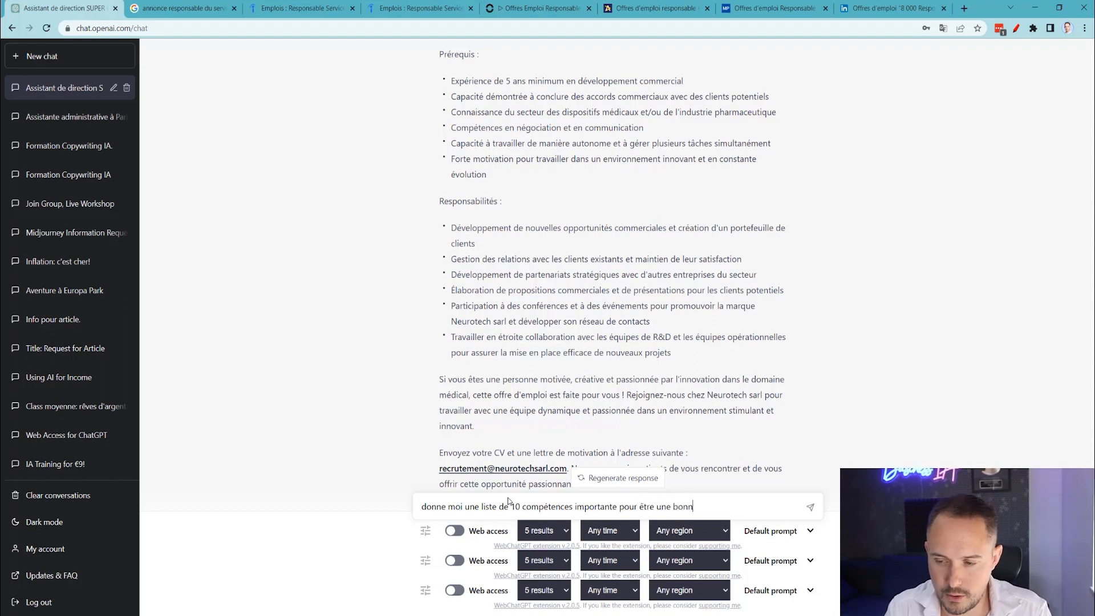
{"action": "type", "text": "e assistante de direction"}
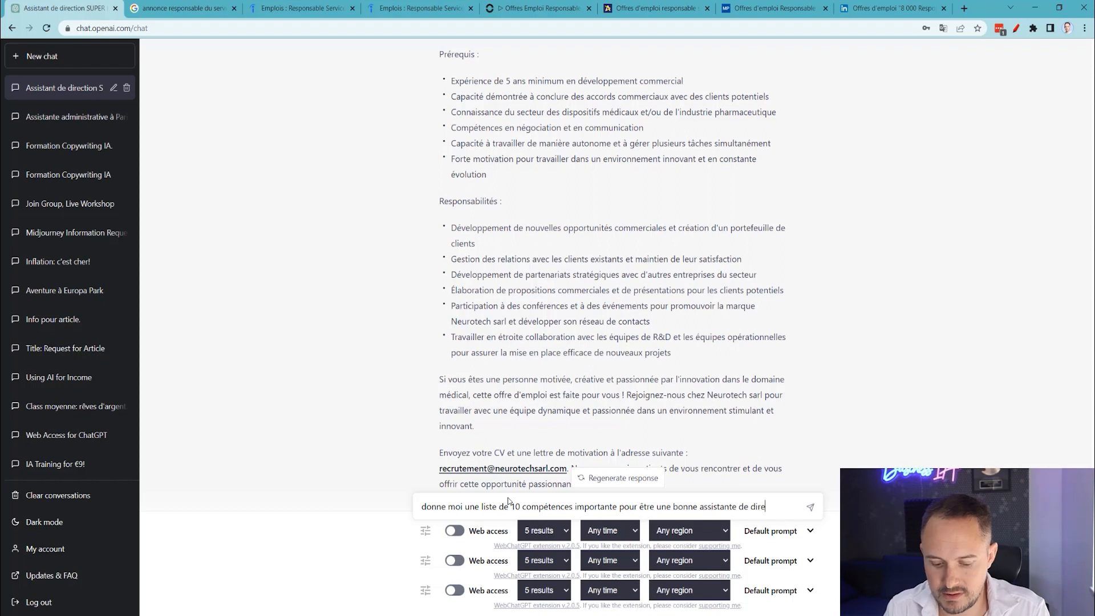
{"action": "key", "text": "Return"}
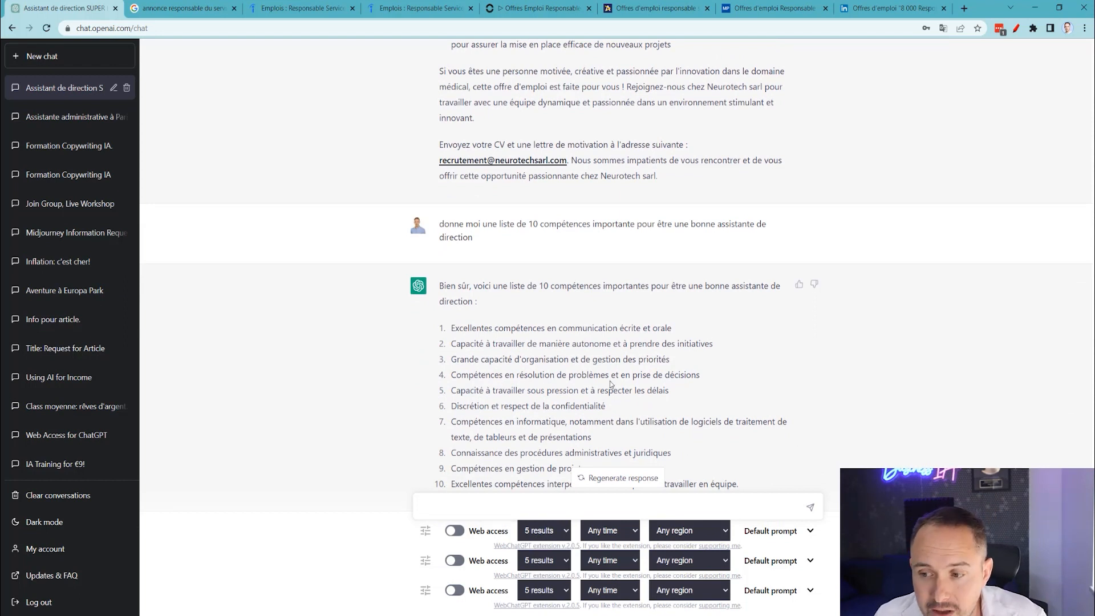
Ask for details on the fourth skill by sending "Donne moi une description plus complète de la numero 4".
{"action": "left_click_drag", "start_coordinate": [702, 376], "coordinate": [447, 375]}
{"action": "left_click", "coordinate": [516, 499]}
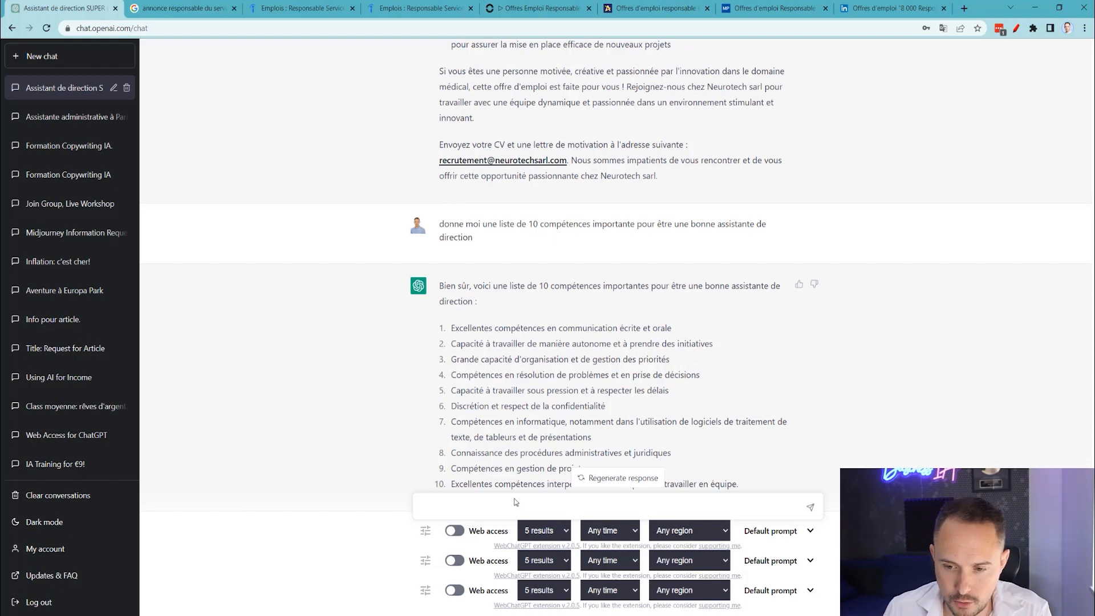
{"action": "type", "text": "DOnn"}
{"action": "key", "text": "ctrl+a"}
{"action": "type", "text": "Donne moi une description"}
{"action": "key", "text": "BackSpace"}
{"action": "key", "text": "BackSpace"}
{"action": "key", "text": "BackSpace"}
{"action": "key", "text": "BackSpace"}
{"action": "key", "text": "BackSpace"}
{"action": "key", "text": "BackSpace"}
{"action": "key", "text": "BackSpace"}
{"action": "key", "text": "BackSpace"}
{"action": "type", "text": "cript"}
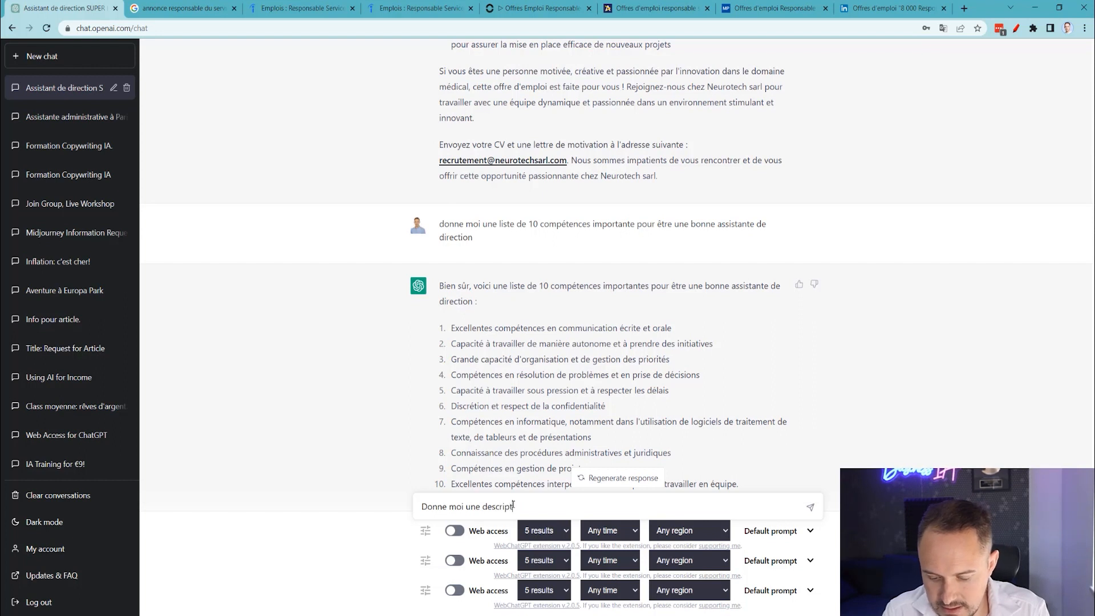
{"action": "type", "text": "ion plus "}
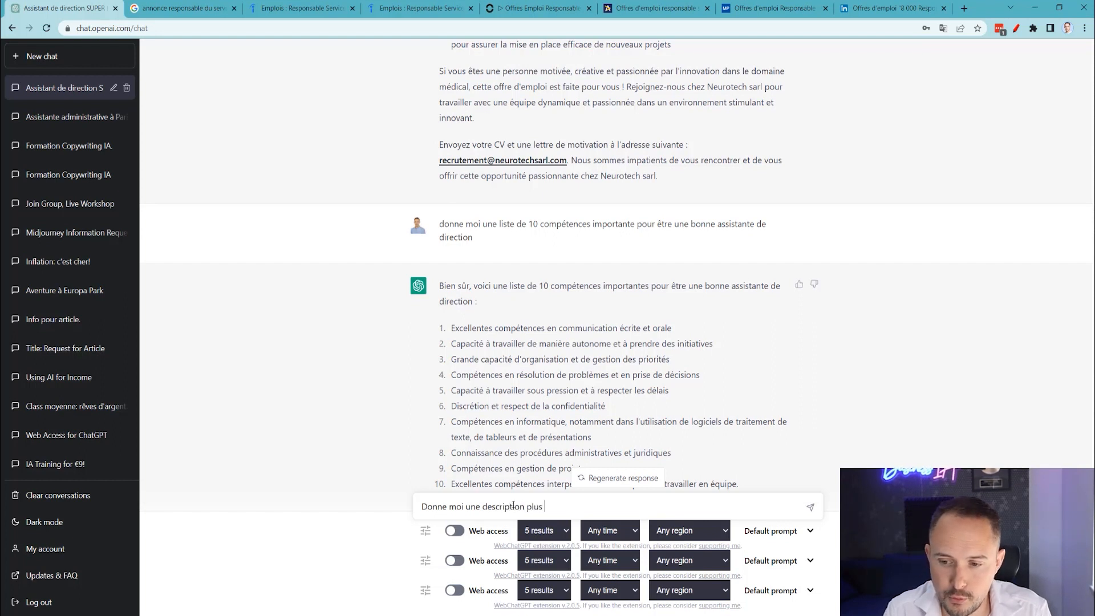
{"action": "type", "text": "complète de l"}
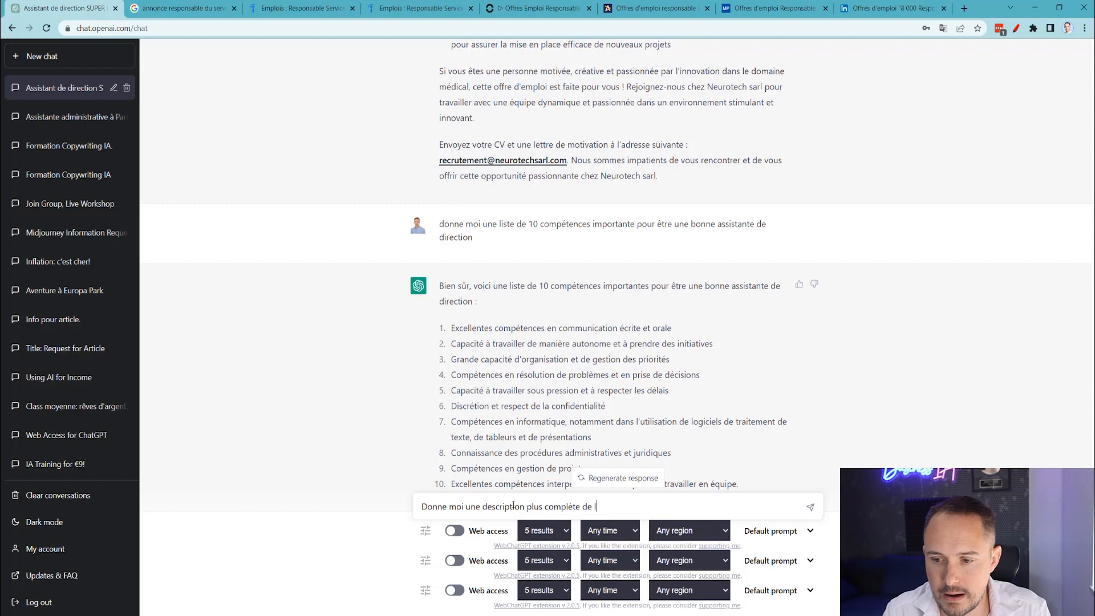
{"action": "type", "text": "a num"}
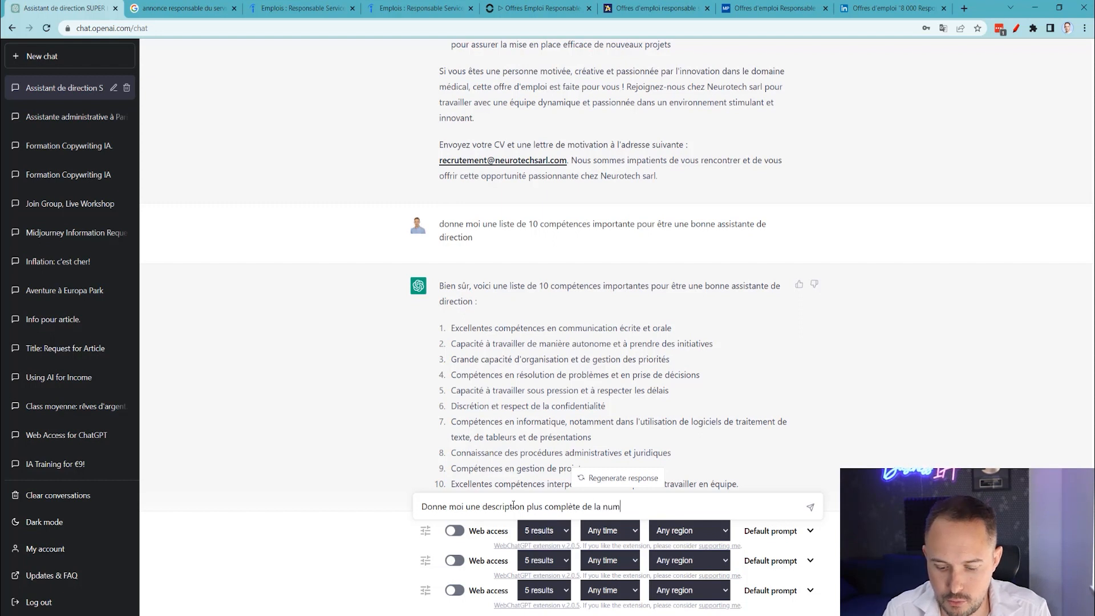
{"action": "type", "text": "ero 4"}
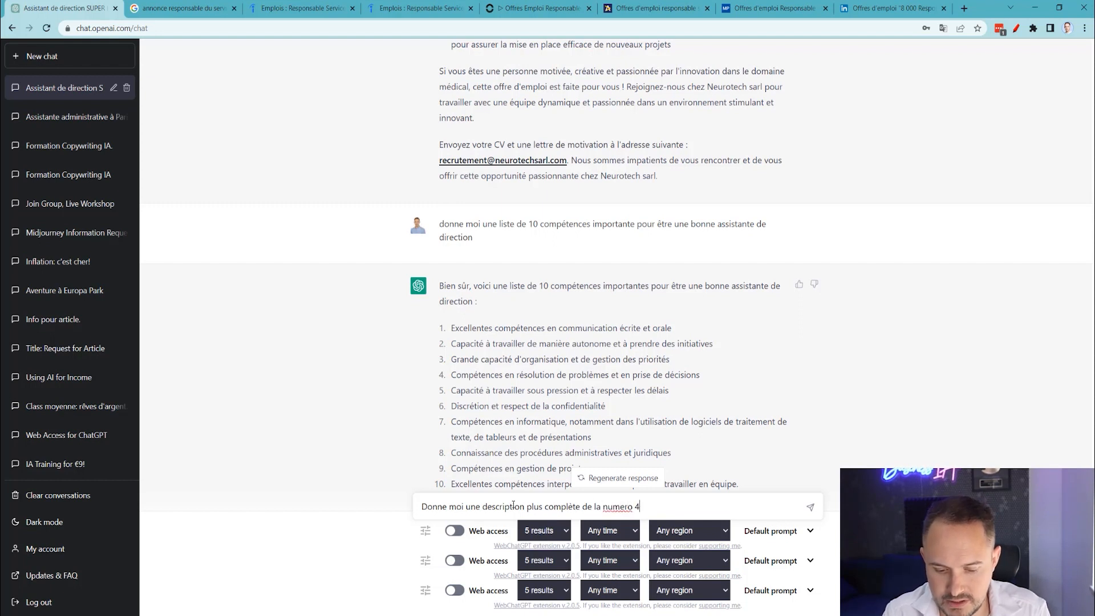
{"action": "key", "text": "Return"}
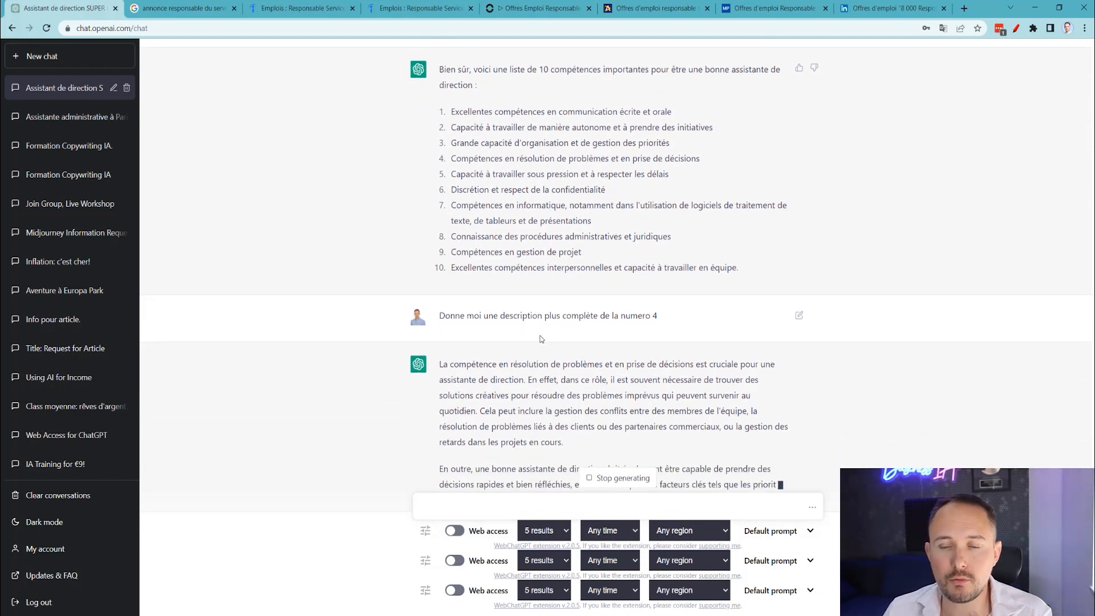
Send "Quels sont les points les plus important à controler pour recruter une personne qui va gérer une compte Instagram pour un restaurant".
{"action": "left_click", "coordinate": [488, 502]}
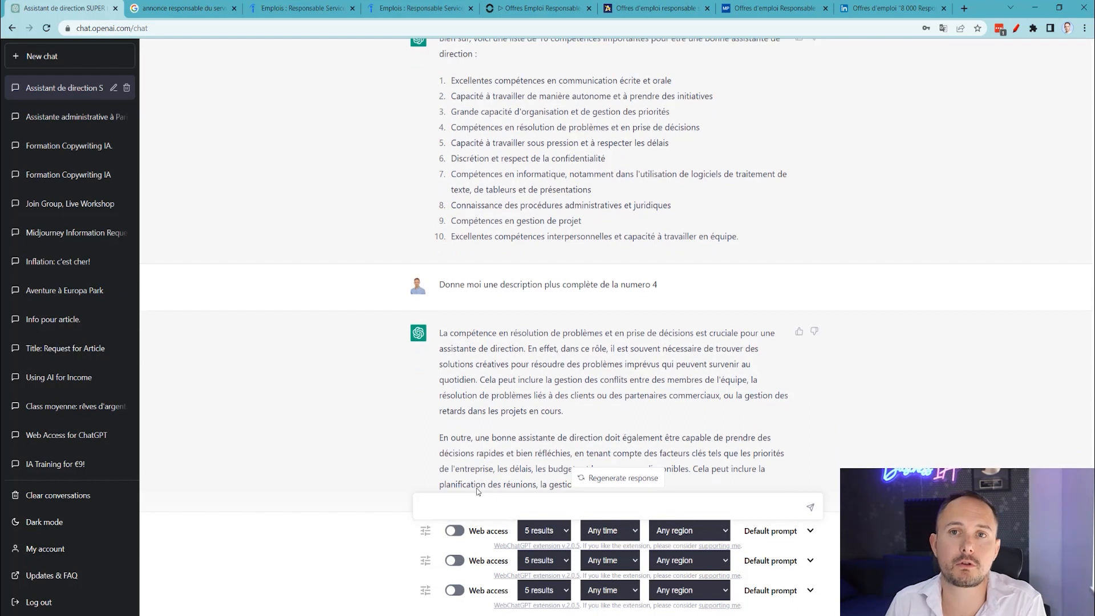
{"action": "type", "text": "Quels sont les poi"}
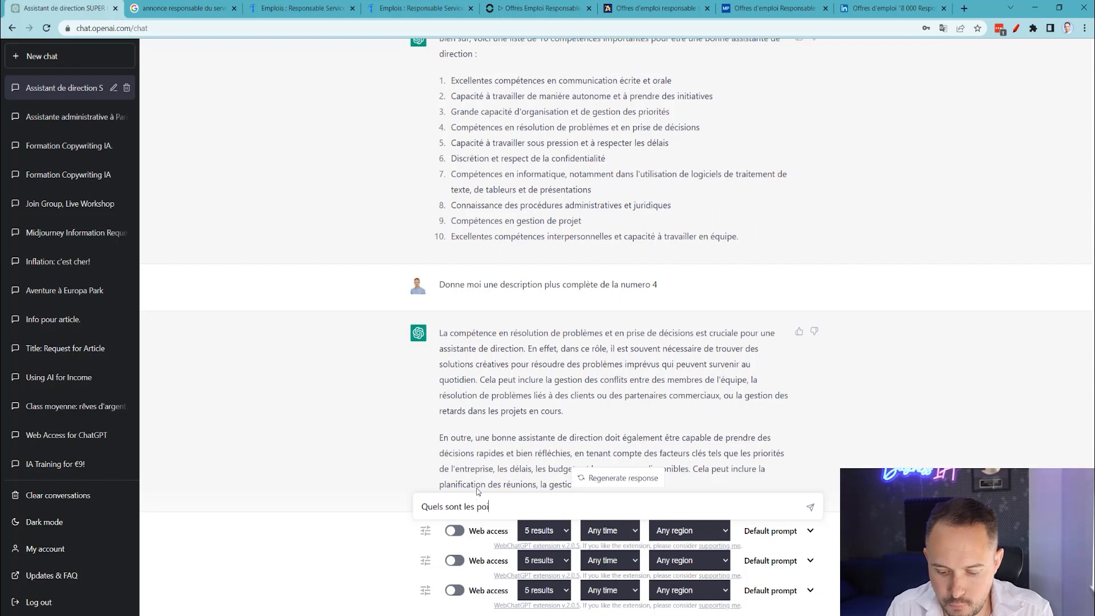
{"action": "type", "text": "nts les plus impo"}
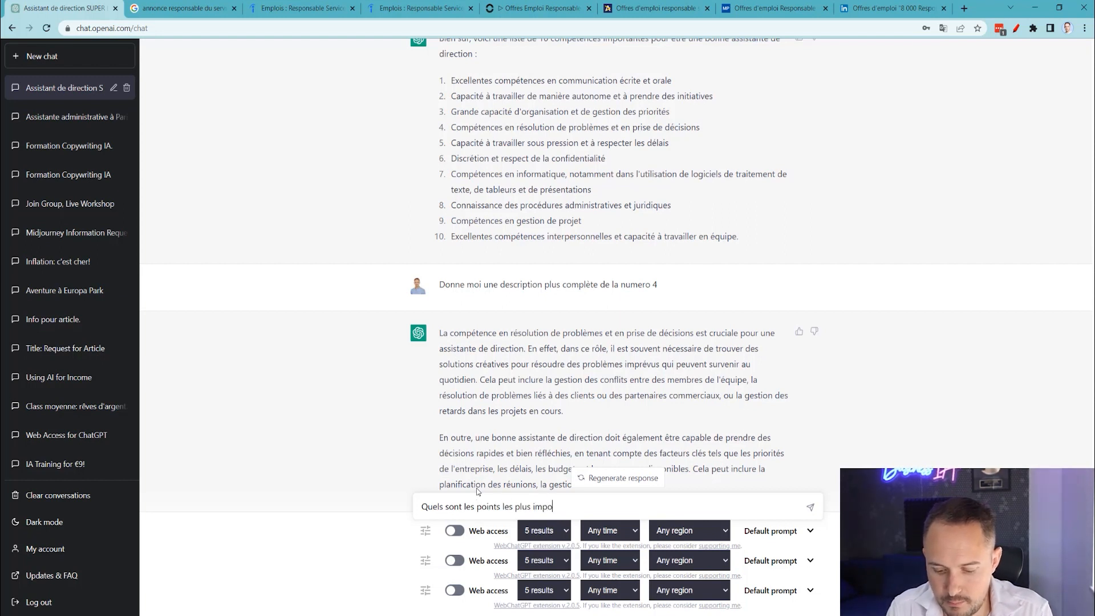
{"action": "type", "text": "rtant à controle"}
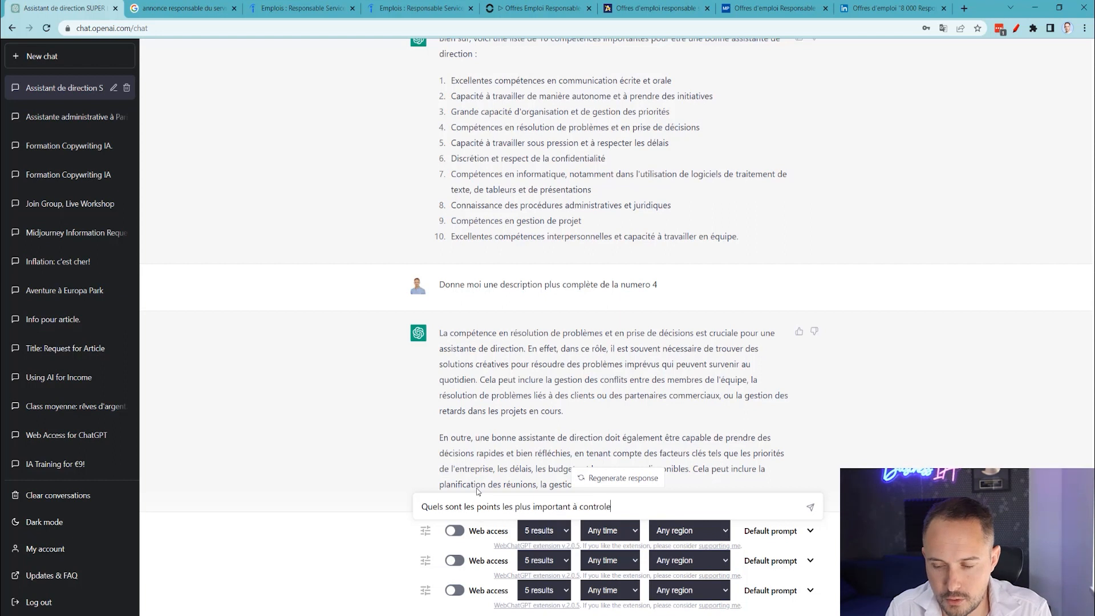
{"action": "type", "text": "r pour recruter "}
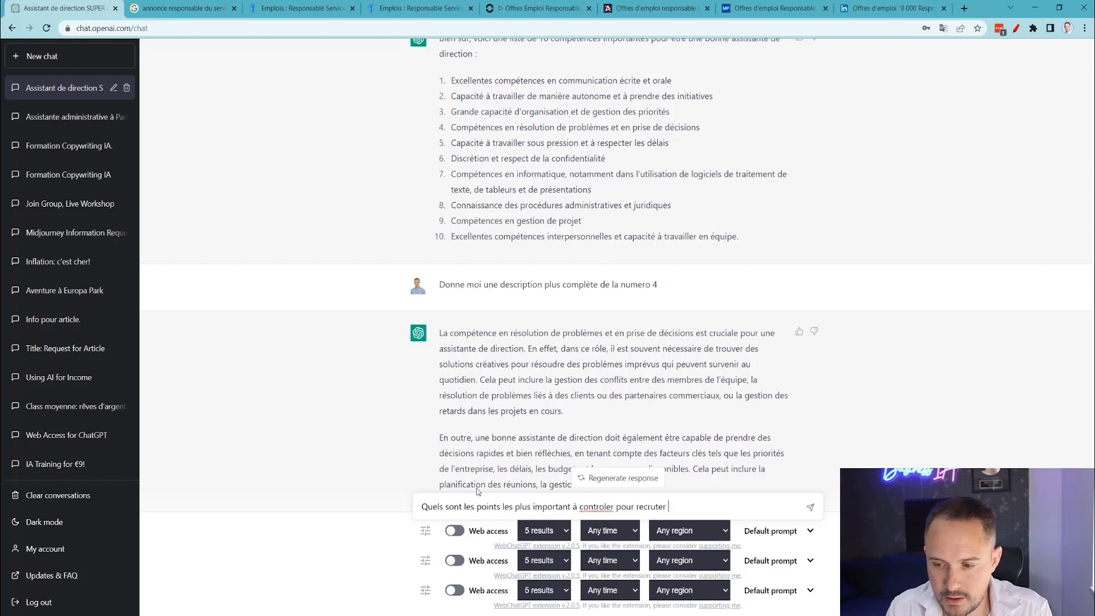
{"action": "type", "text": "une personne qui ava gér"}
{"action": "key", "text": "BackSpace"}
{"action": "key", "text": "BackSpace"}
{"action": "key", "text": "BackSpace"}
{"action": "key", "text": "BackSpace"}
{"action": "key", "text": "BackSpace"}
{"action": "key", "text": "BackSpace"}
{"action": "type", "text": "va gérer une compte Instagram pour un"}
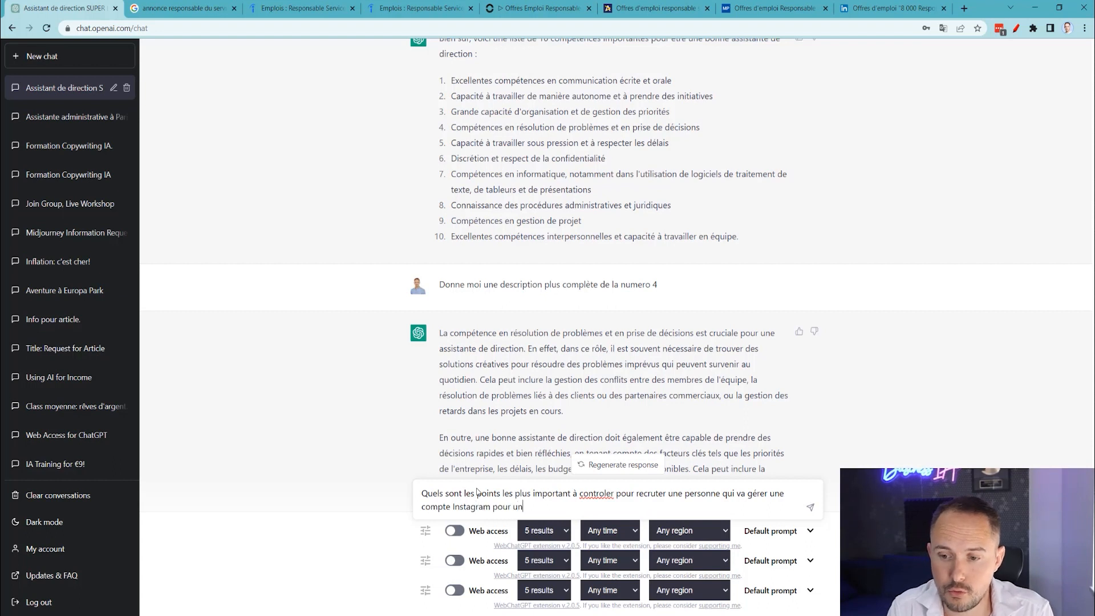
{"action": "type", "text": " restaurant"}
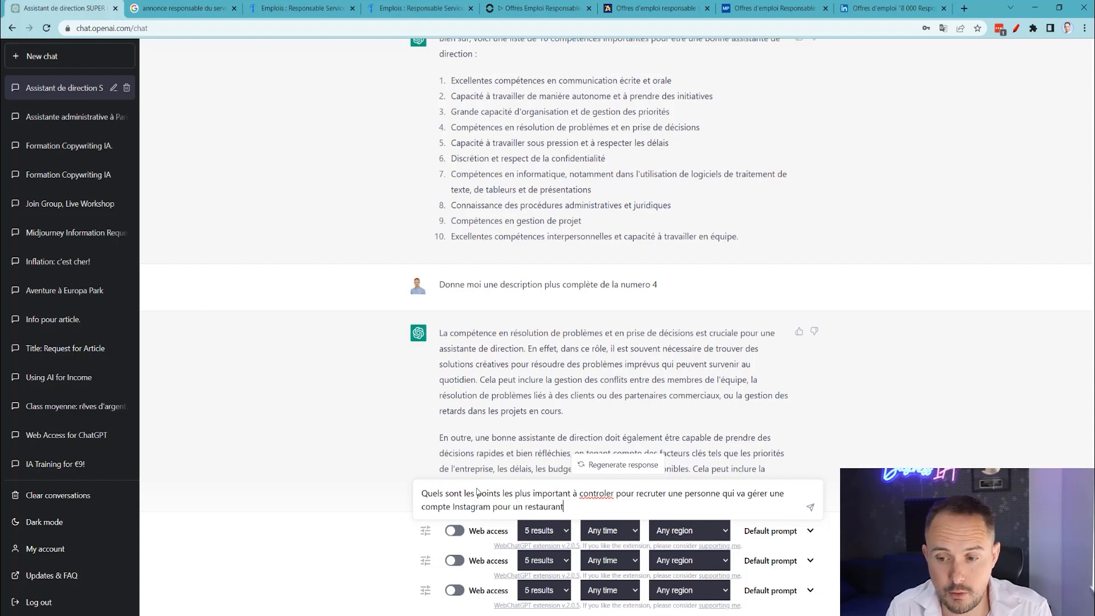
{"action": "key", "text": "Return"}
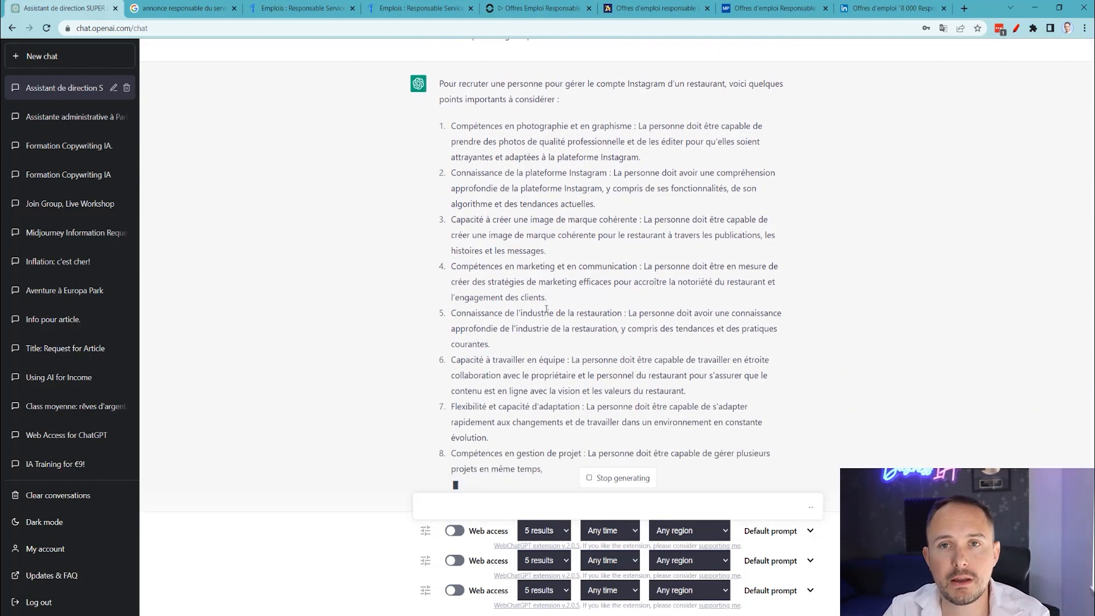
Review the ten hiring criteria for a restaurant Instagram manager, focusing on coherent brand image and knowledge of the restaurant industry.
{"action": "left_click_drag", "start_coordinate": [639, 390], "coordinate": [466, 110]}
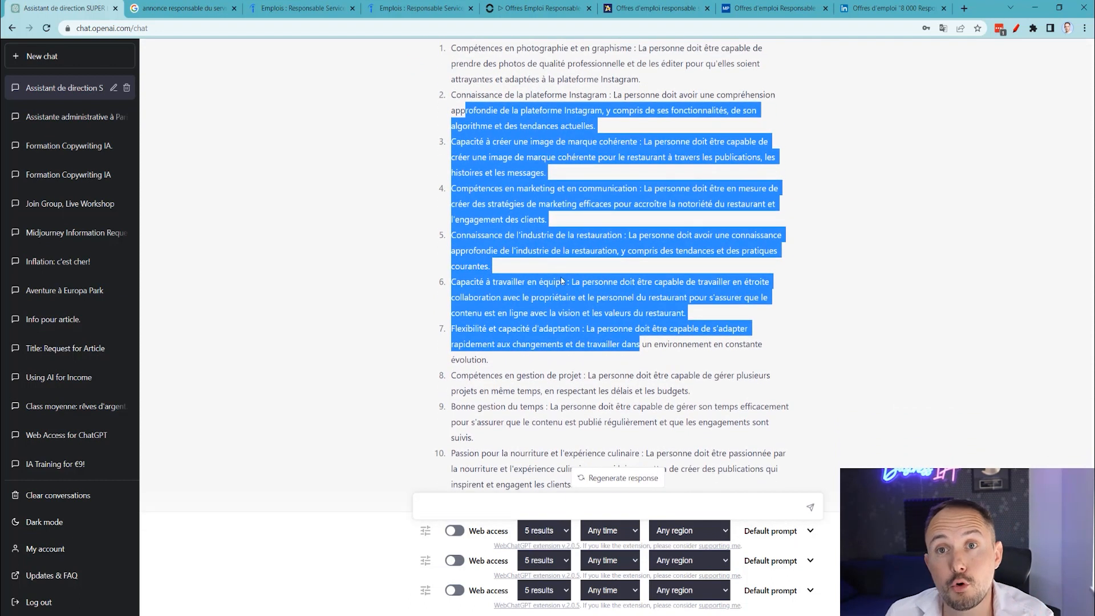
{"action": "left_click", "coordinate": [603, 298]}
{"action": "scroll", "coordinate": [603, 299], "scroll_direction": "up", "scroll_amount": 4}
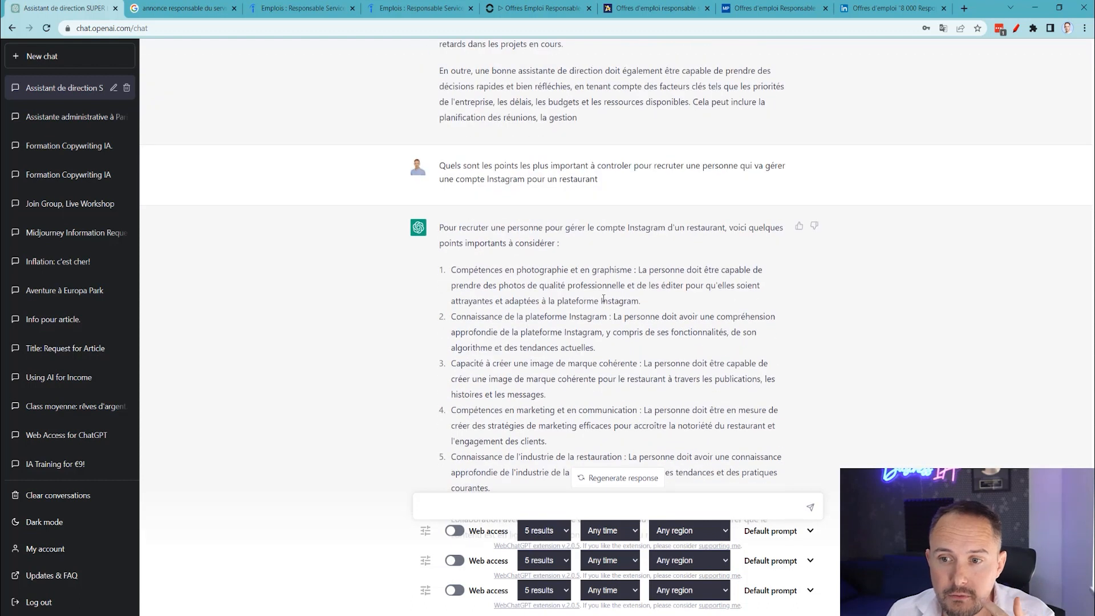
{"action": "scroll", "coordinate": [524, 278], "scroll_direction": "down", "scroll_amount": 2}
{"action": "left_click_drag", "start_coordinate": [493, 255], "coordinate": [631, 253]}
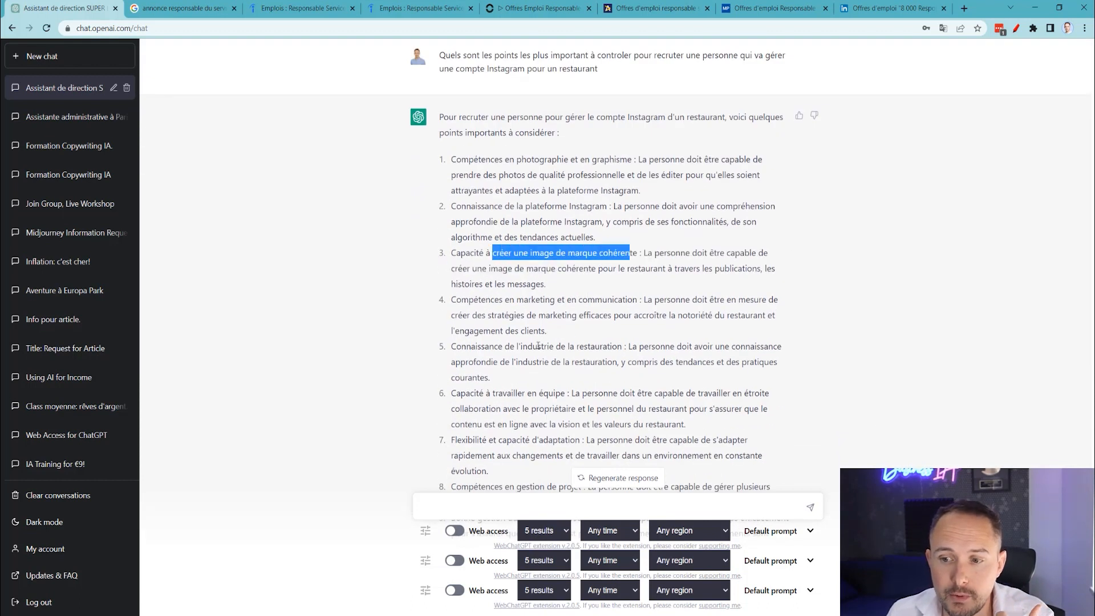
{"action": "left_click_drag", "start_coordinate": [506, 347], "coordinate": [619, 349]}
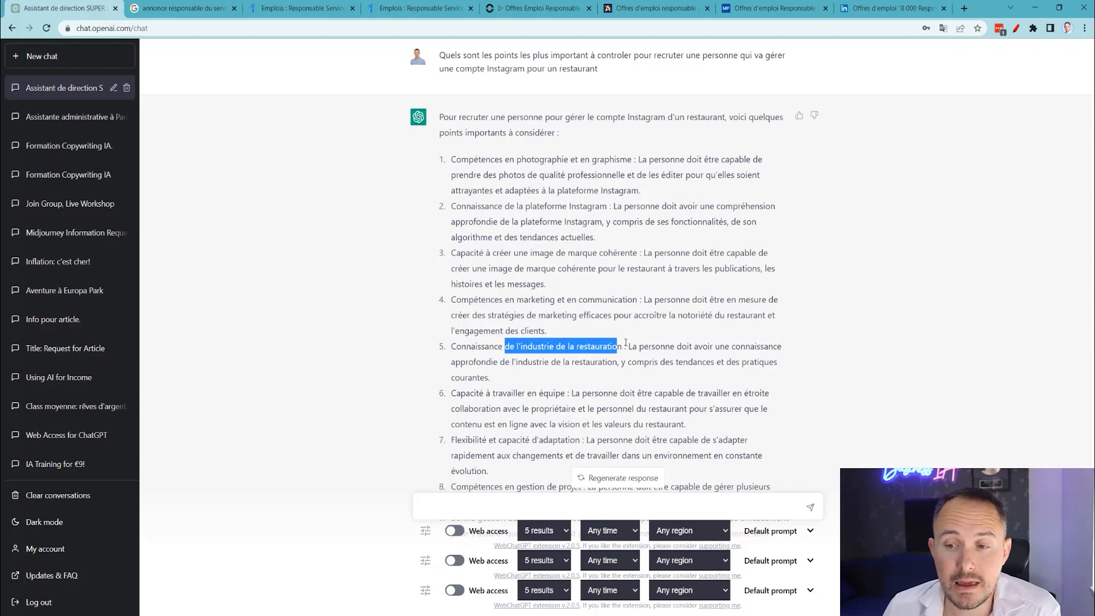
{"action": "scroll", "coordinate": [626, 342], "scroll_direction": "down", "scroll_amount": 1}
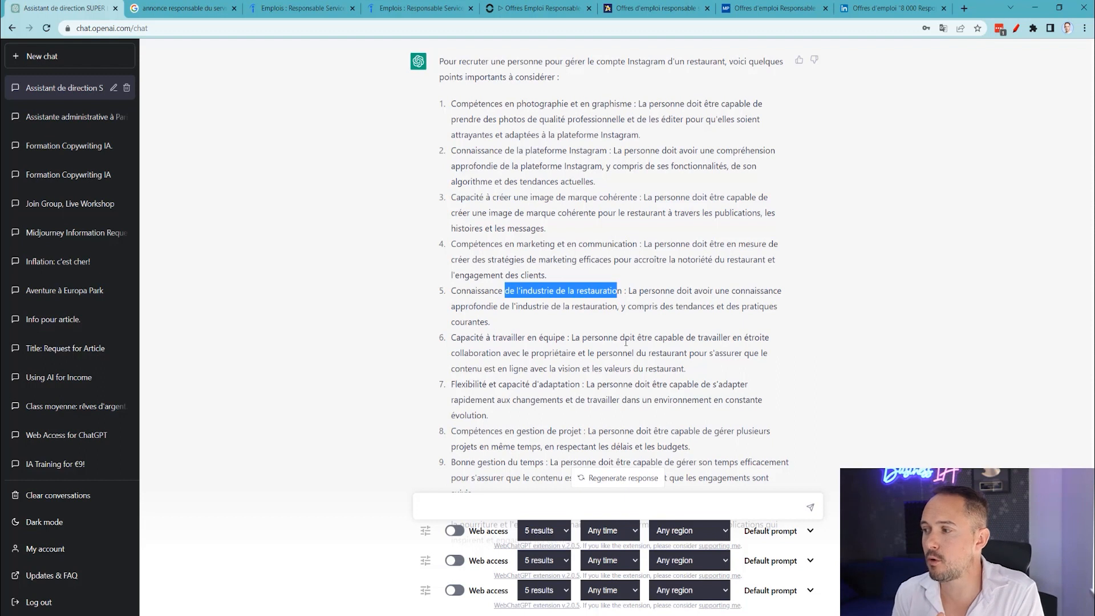
{"action": "scroll", "coordinate": [548, 460], "scroll_direction": "down", "scroll_amount": 1}
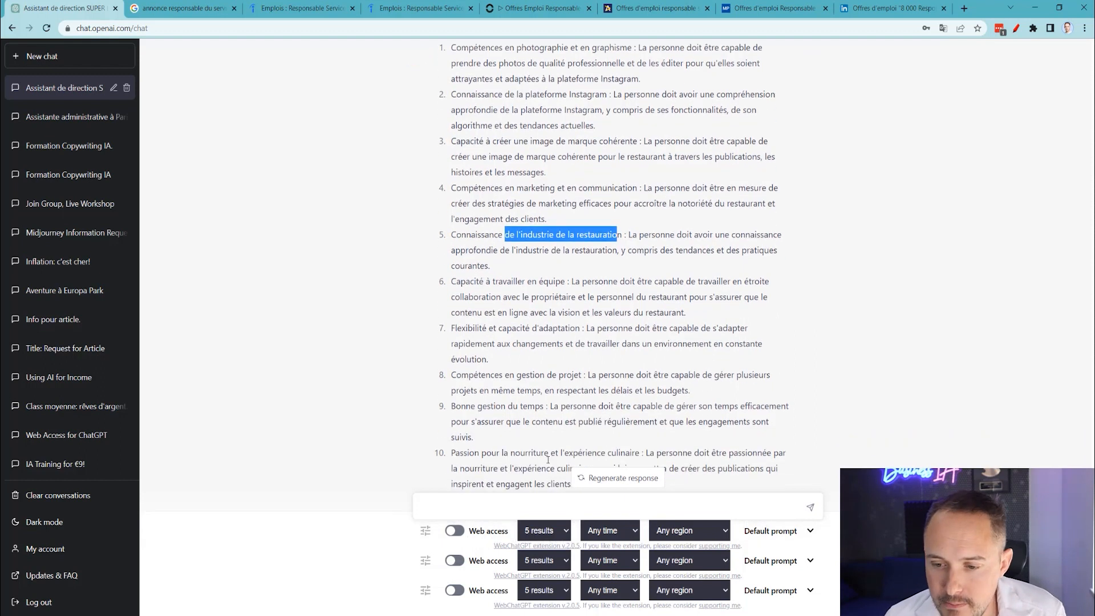
Begin a prompt with "merci d'écrire un email type pour répondre à une personne qui a postulé pour le job de programmeur php avec une".
{"action": "left_click", "coordinate": [481, 501]}
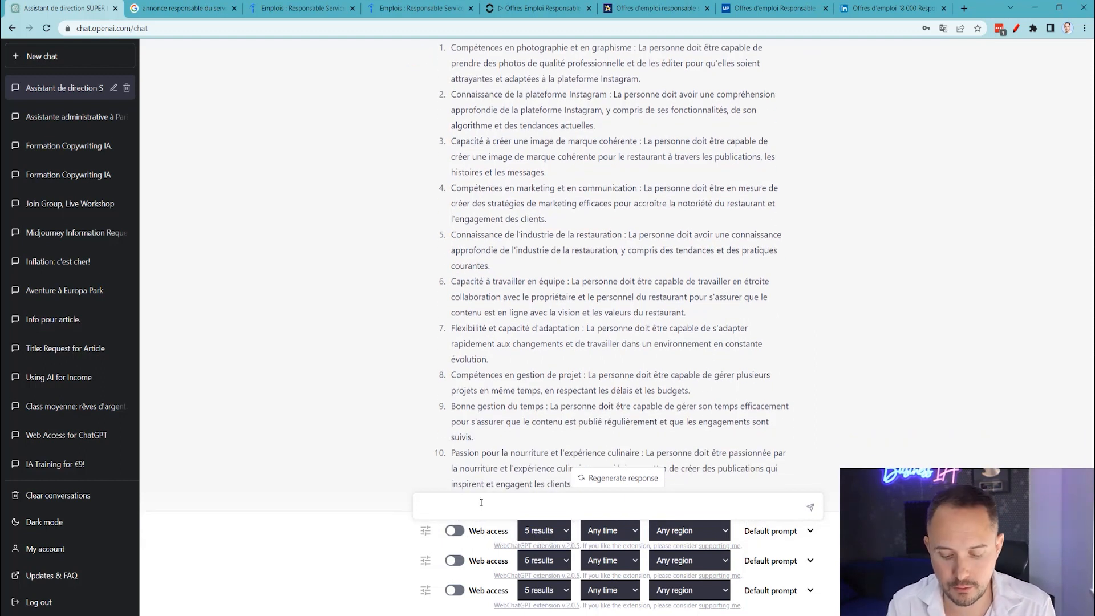
{"action": "type", "text": "m"}
{"action": "type", "text": "erci d'"}
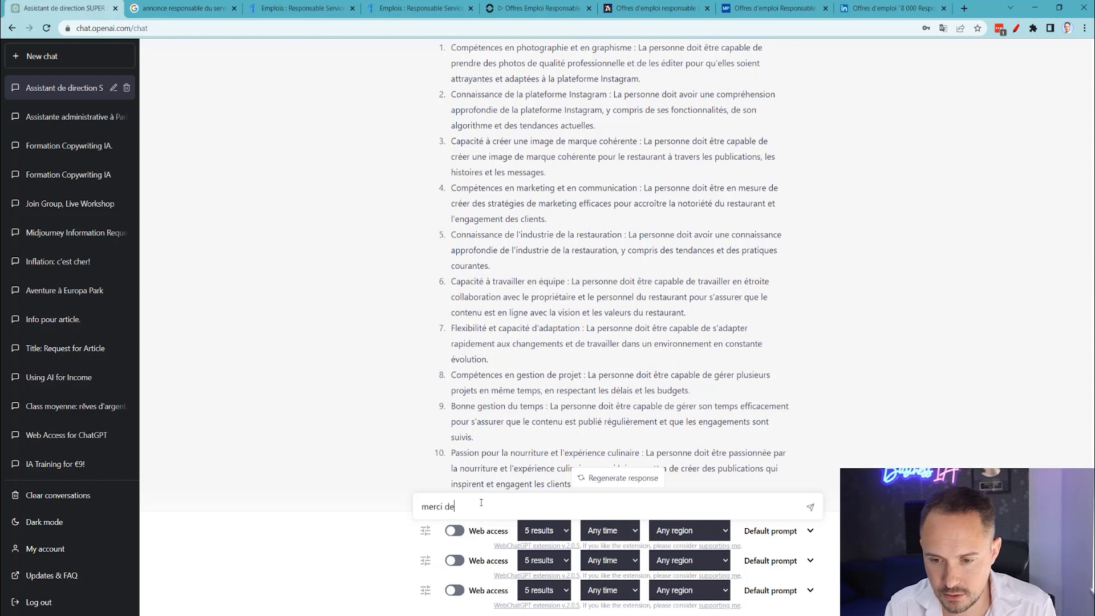
{"action": "type", "text": "écrire un"}
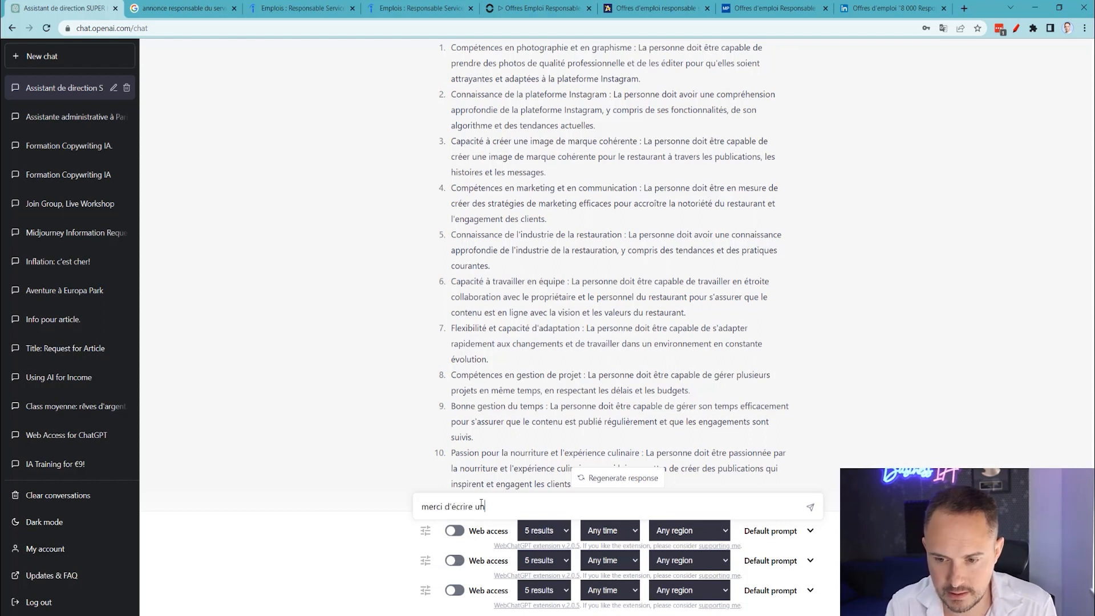
{"action": "type", "text": " email type pour répondre à une personne qui a postulé pour le job d"}
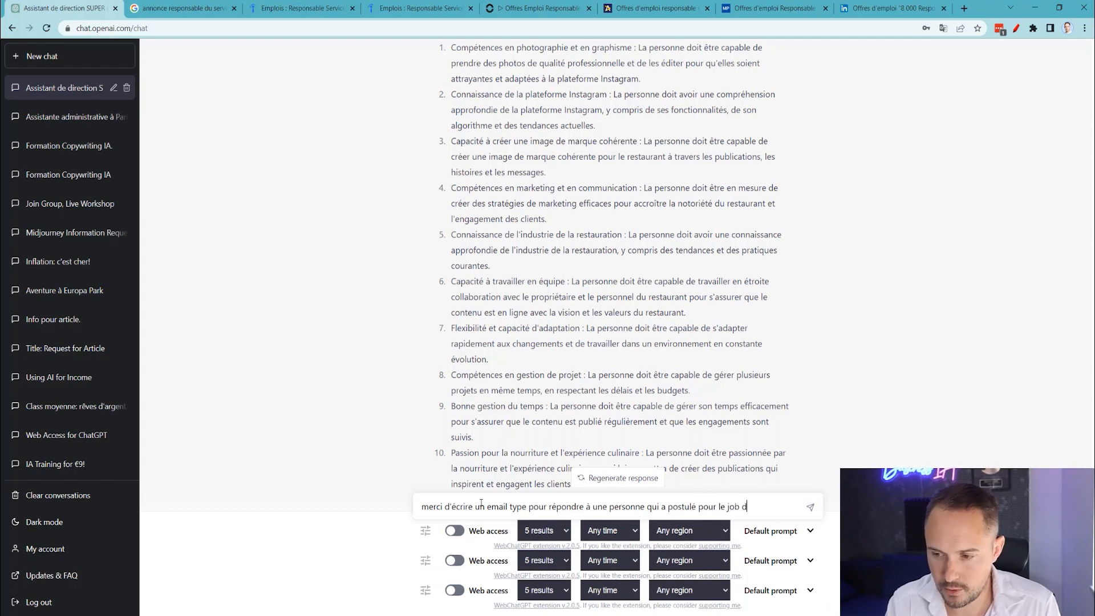
{"action": "type", "text": "e progr"}
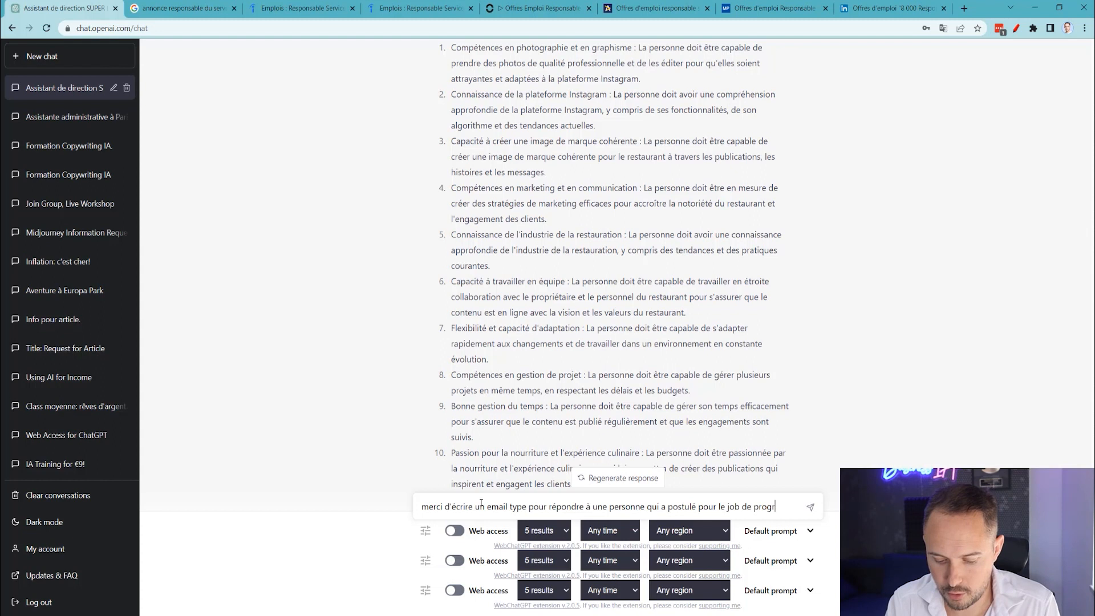
{"action": "type", "text": "ammeur ph"}
{"action": "key", "text": "BackSpace"}
{"action": "key", "text": "BackSpace"}
{"action": "type", "text": "p avec une "}
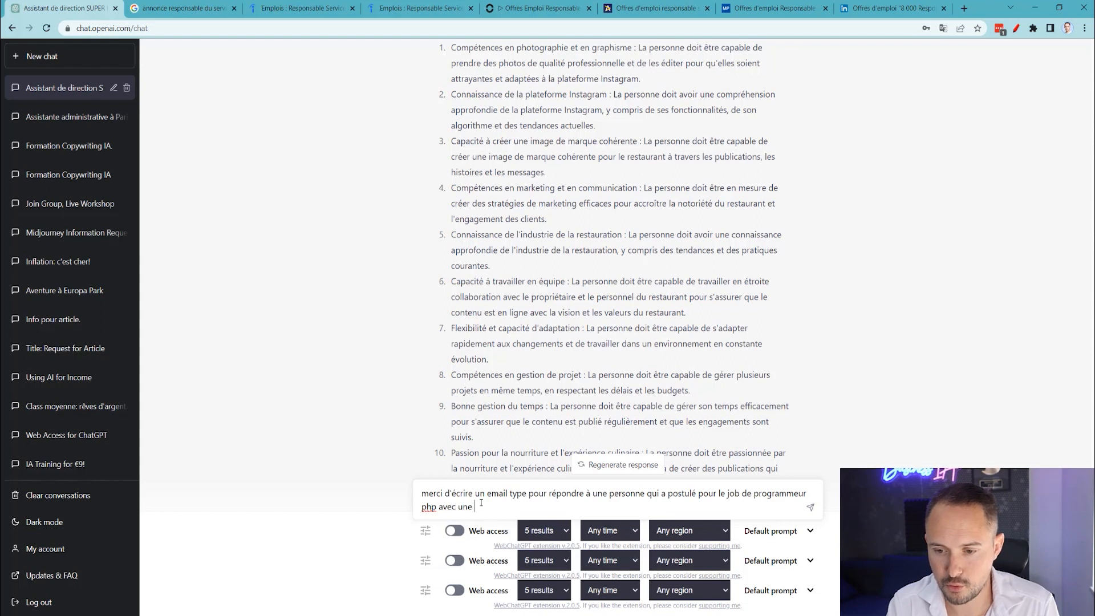
Complete the prompt with "touche d'humour et en lui précisant qu'il aura une réponse que dans une semaine" and send it.
{"action": "type", "text": "touche d'hum"}
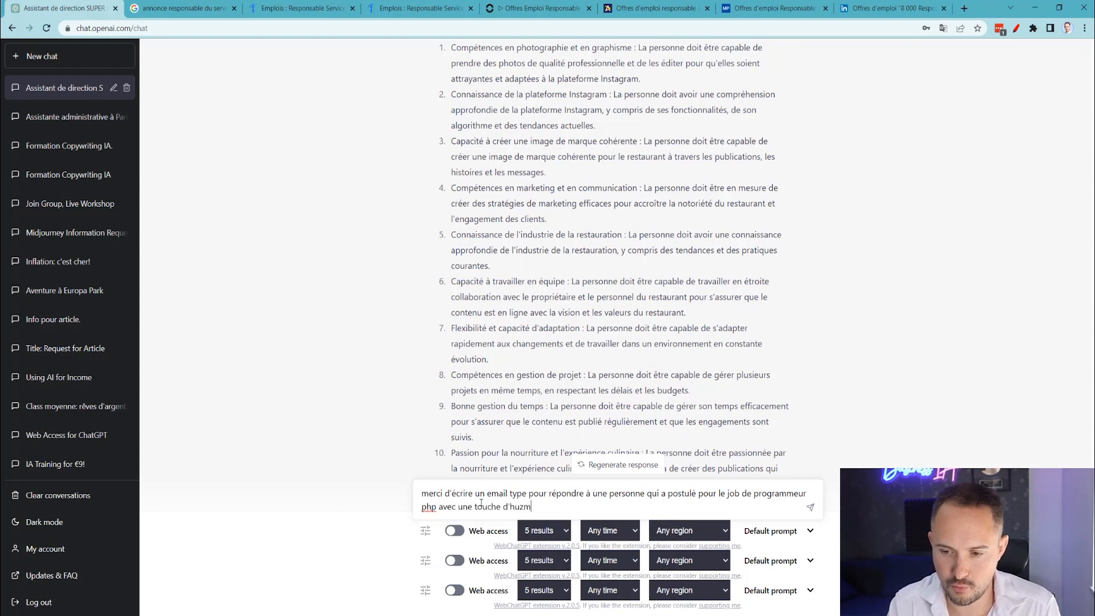
{"action": "type", "text": "our et e"}
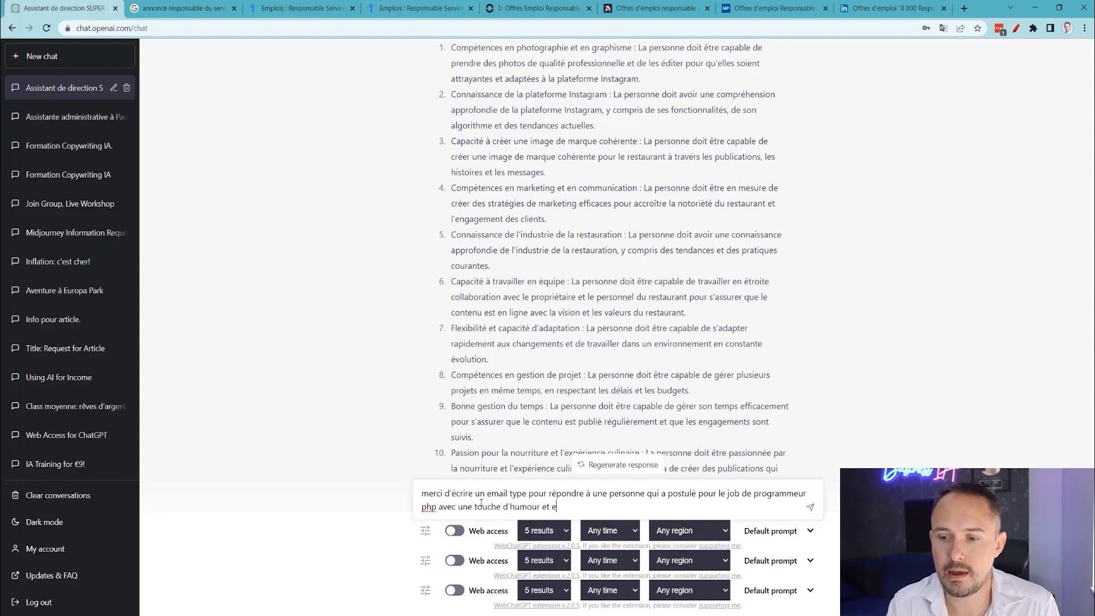
{"action": "type", "text": "n lui pré"}
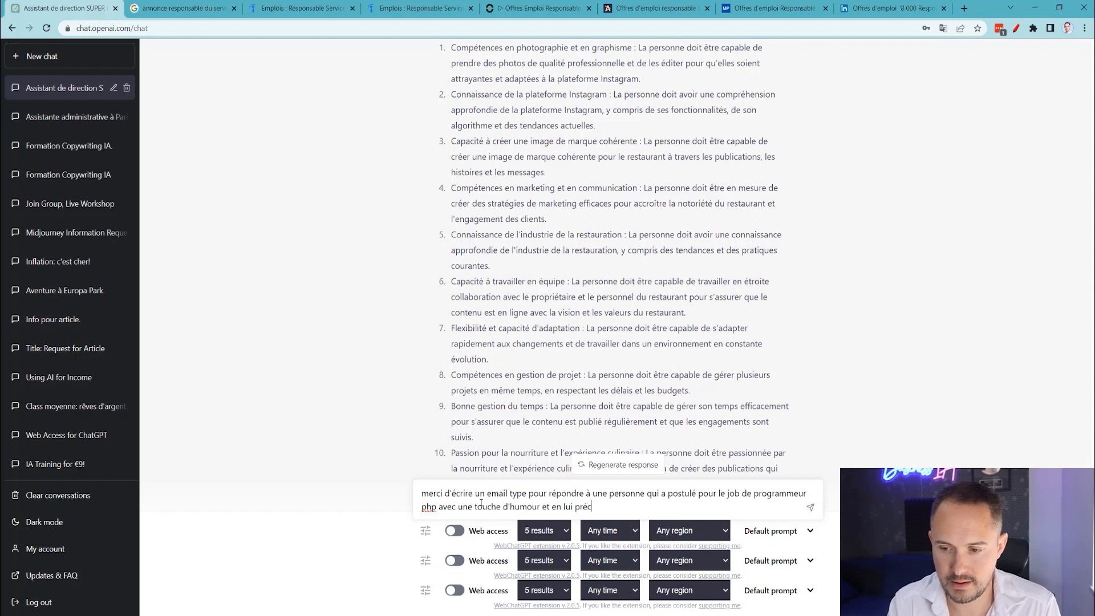
{"action": "key", "text": "BackSpace"}
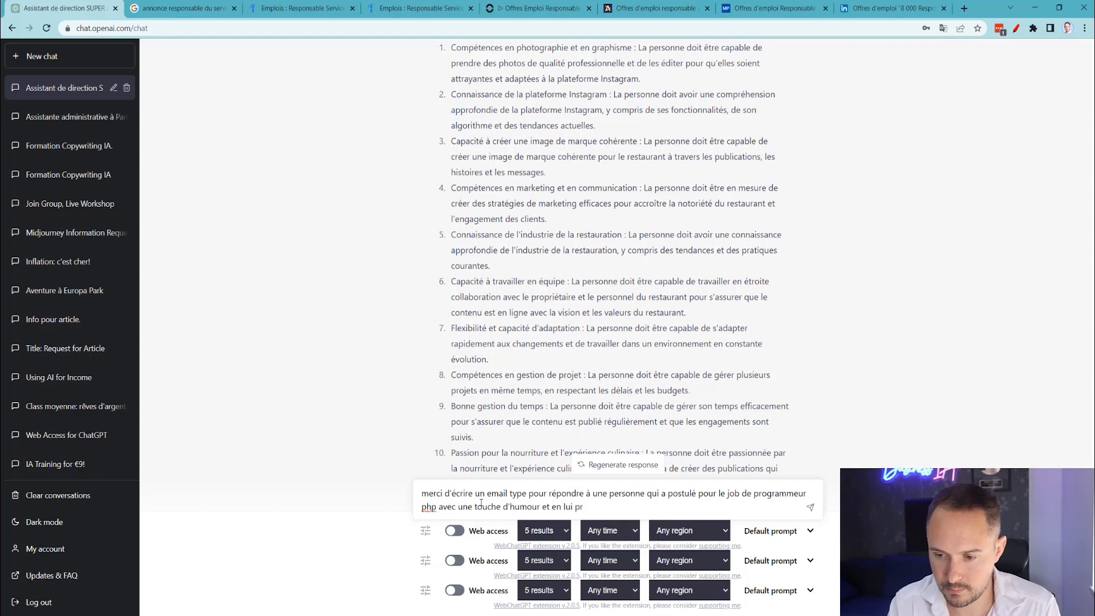
{"action": "type", "text": "écisant que"}
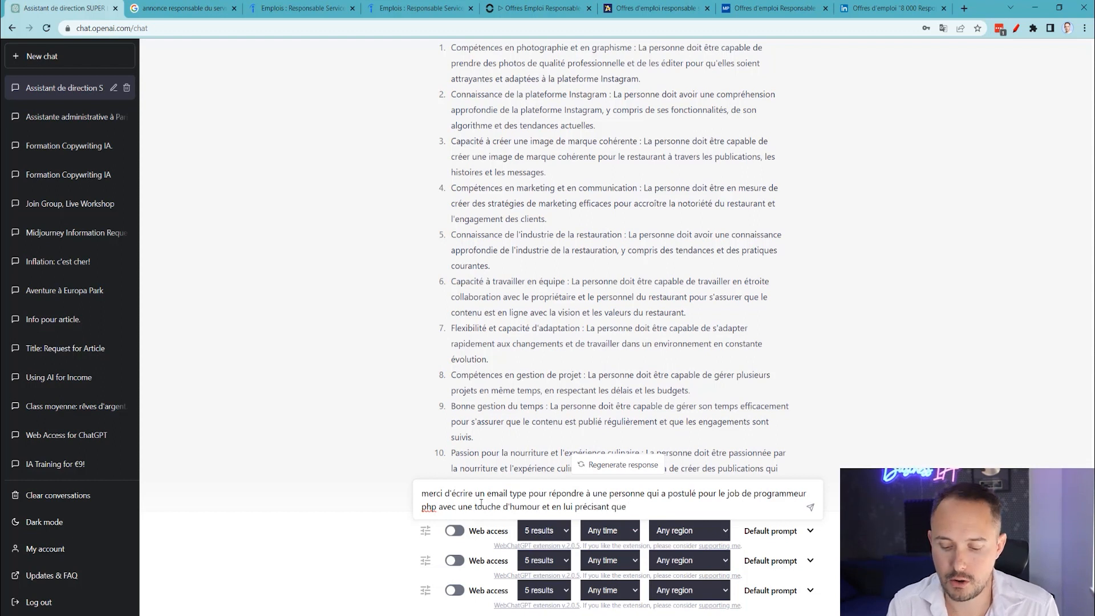
{"action": "key", "text": "BackSpace"}
{"action": "type", "text": "'il aura une réo"}
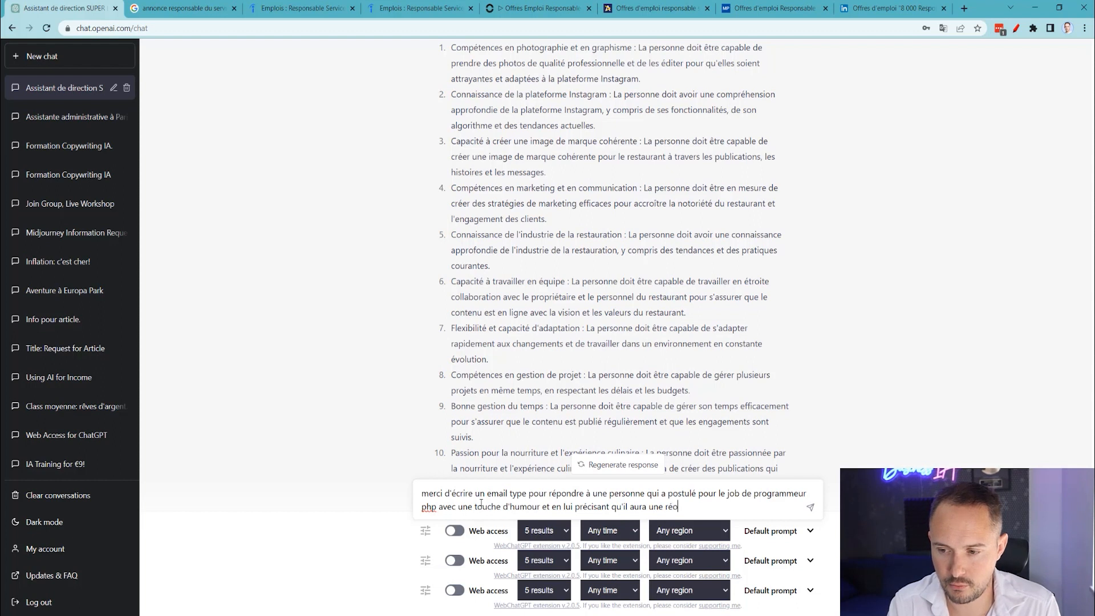
{"action": "key", "text": "BackSpace"}
{"action": "type", "text": "ponse q"}
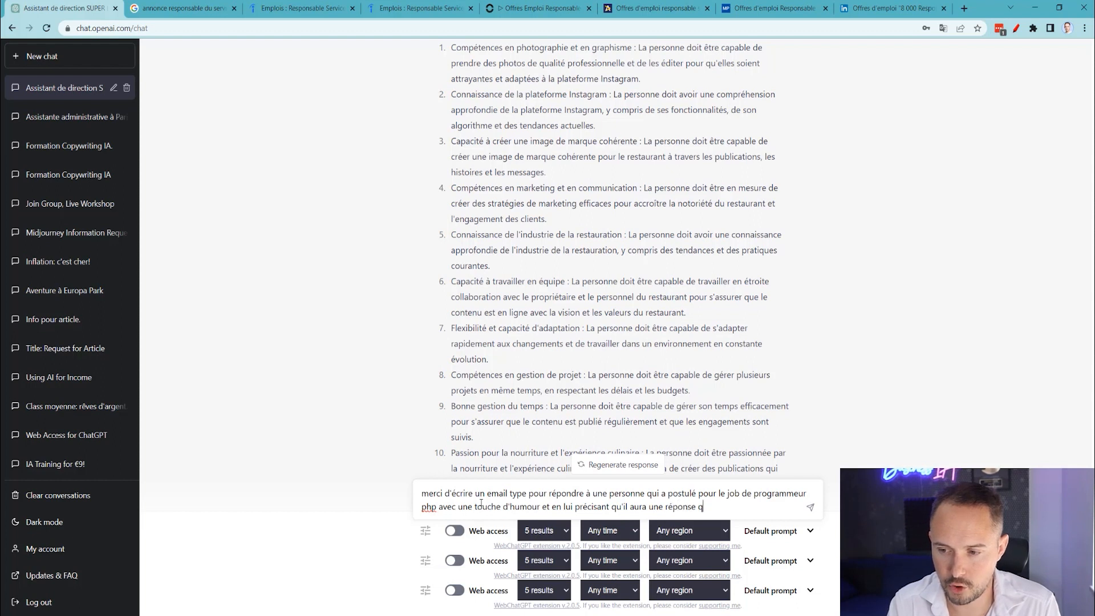
{"action": "type", "text": "ue dans une semaine"}
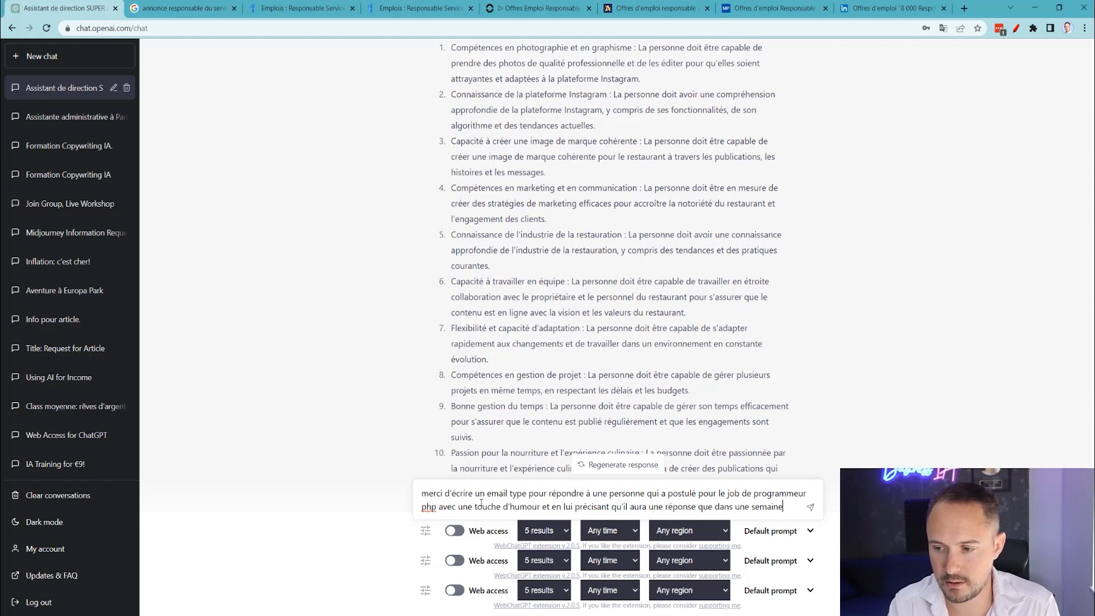
{"action": "key", "text": "Return"}
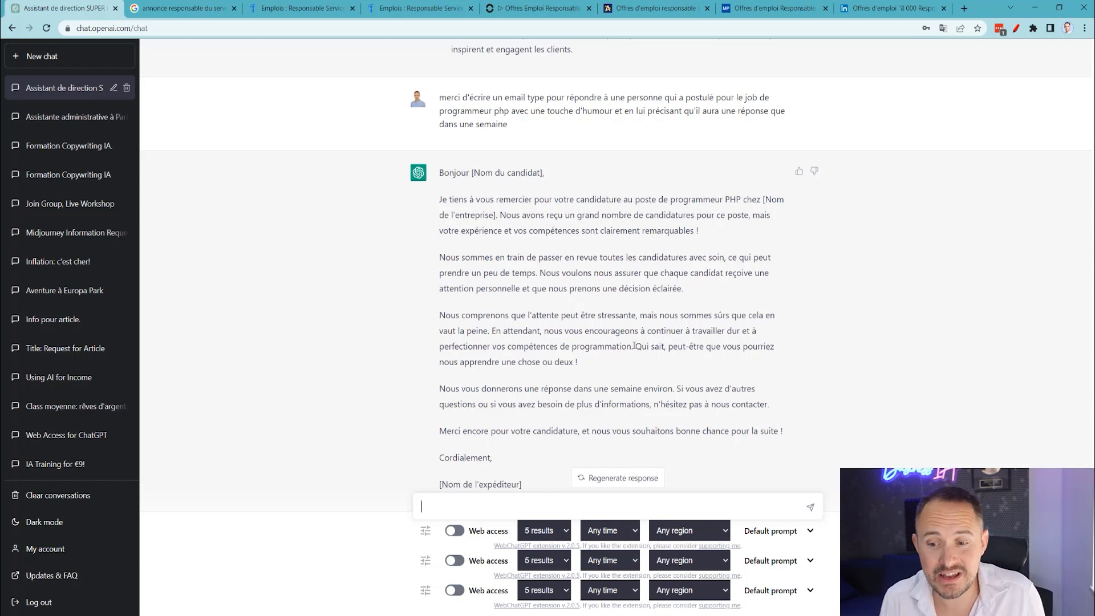
Request a stricter, more formal version of the email by sending "Merci de la reeccirire avec une ton plus strict et formel".
{"action": "type", "text": "Merci de la r"}
{"action": "type", "text": "eec"}
{"action": "type", "text": "cirure de"}
{"action": "key", "text": "BackSpace"}
{"action": "key", "text": "BackSpace"}
{"action": "key", "text": "BackSpace"}
{"action": "key", "text": "BackSpace"}
{"action": "key", "text": "BackSpace"}
{"action": "key", "text": "BackSpace"}
{"action": "key", "text": "BackSpace"}
{"action": "type", "text": "ire avec une ton plus s"}
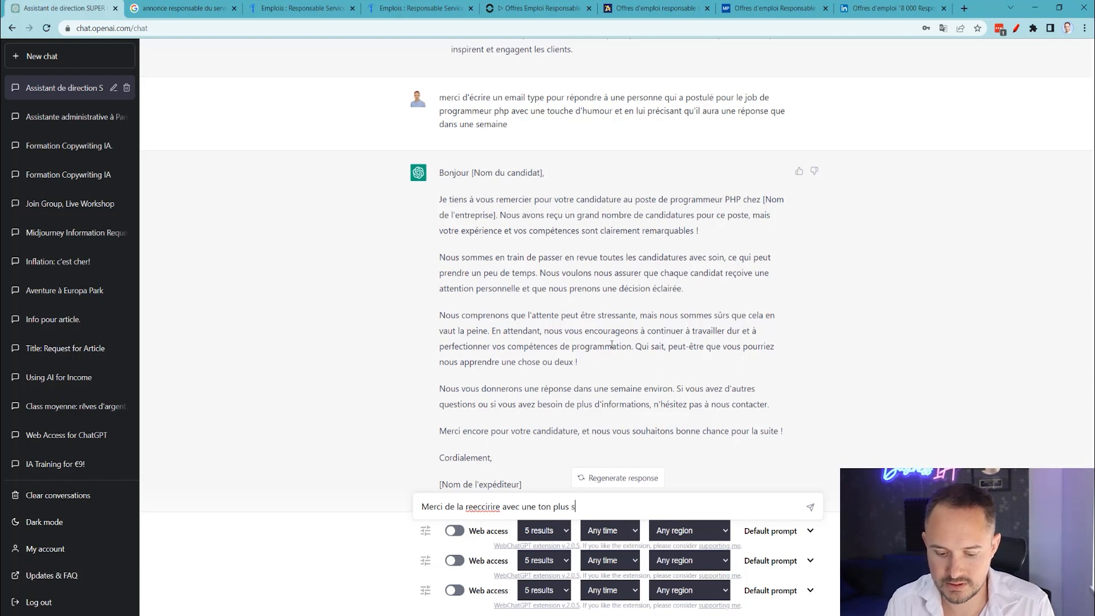
{"action": "type", "text": "trict et formel"}
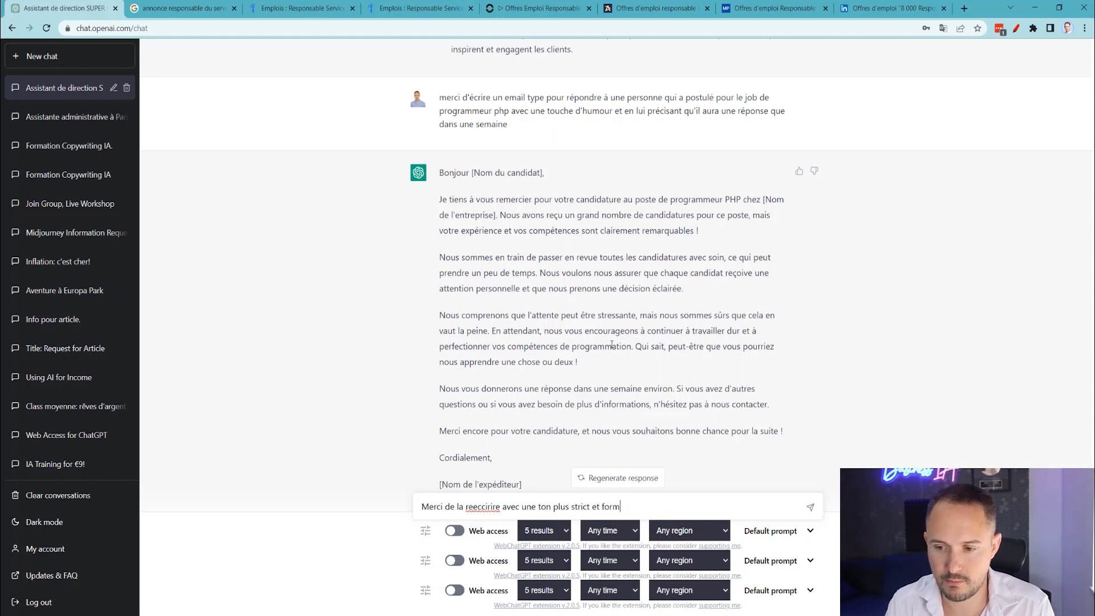
{"action": "key", "text": "Return"}
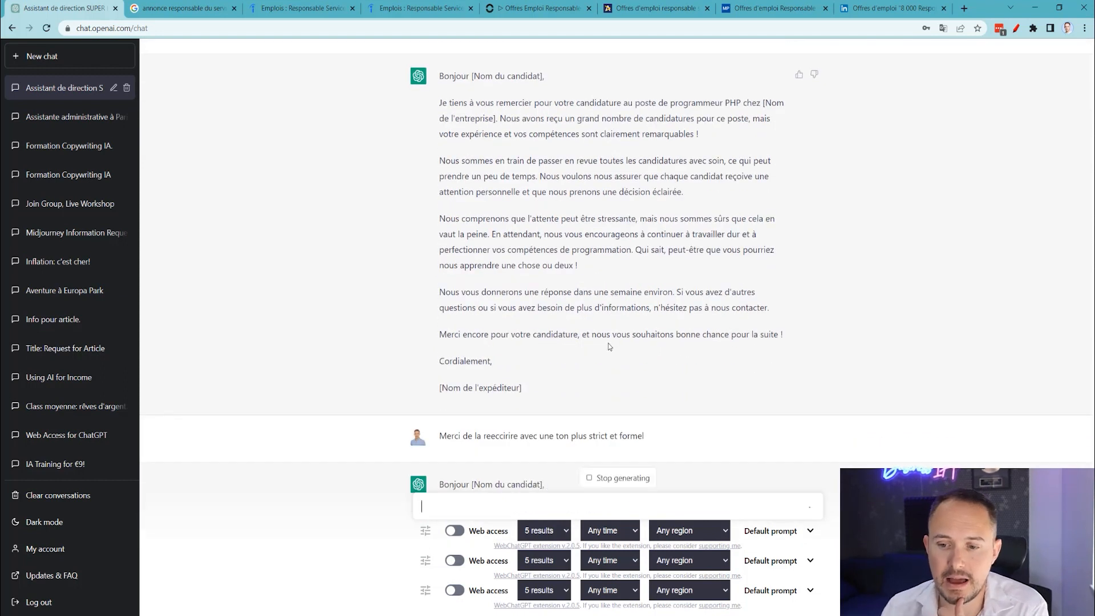